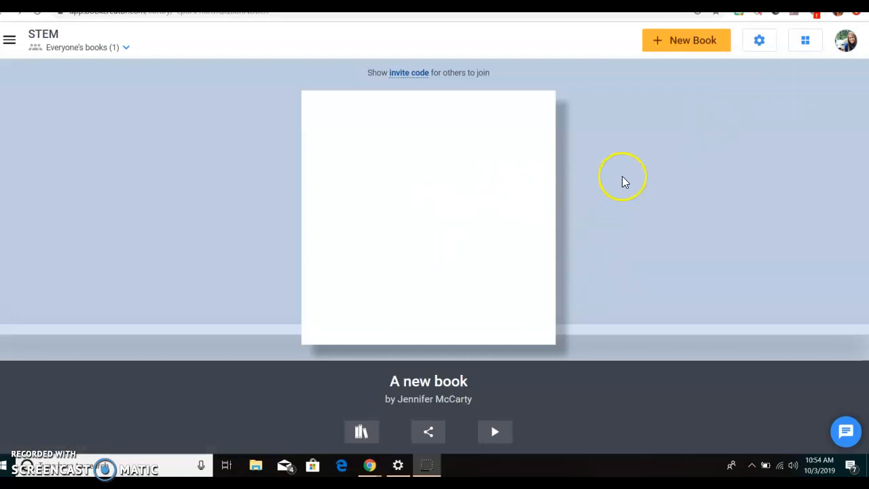
Open the blank new book in the STEM library for editing
click(407, 212)
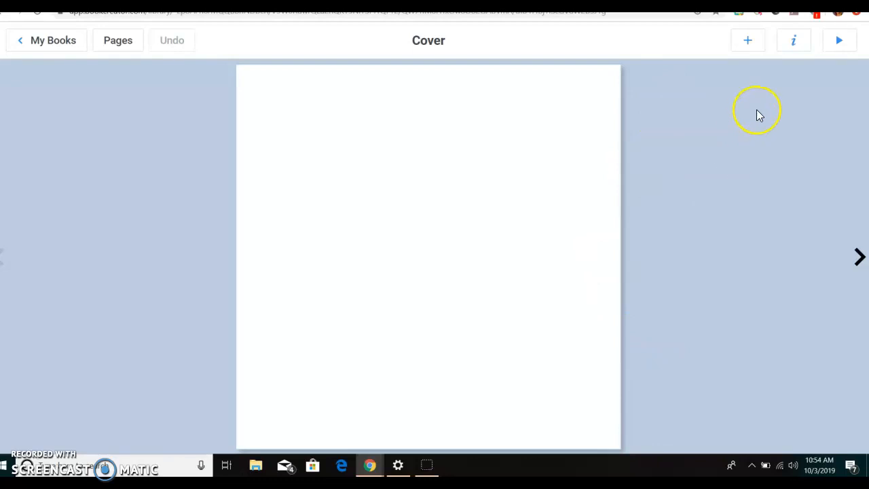
click(747, 41)
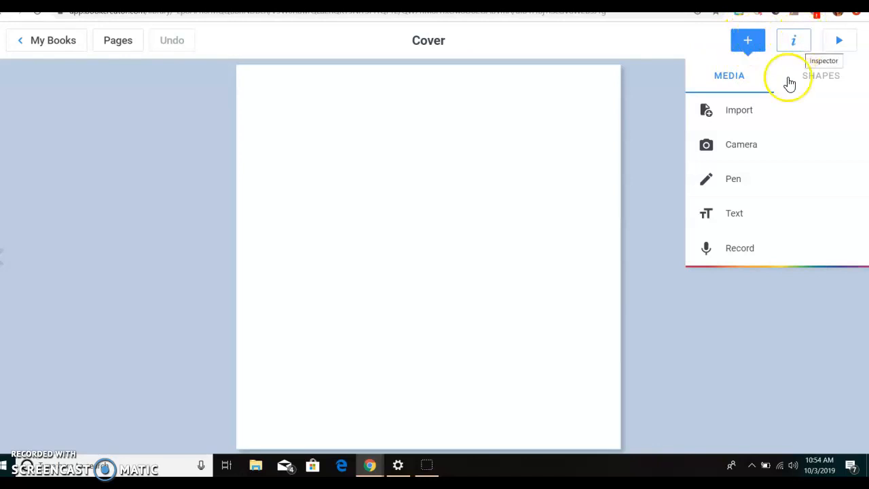
click(740, 110)
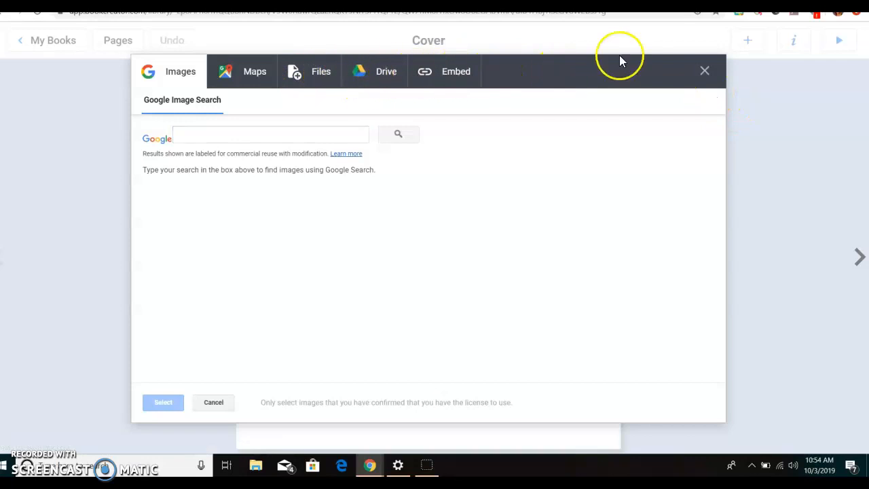
click(705, 73)
click(750, 41)
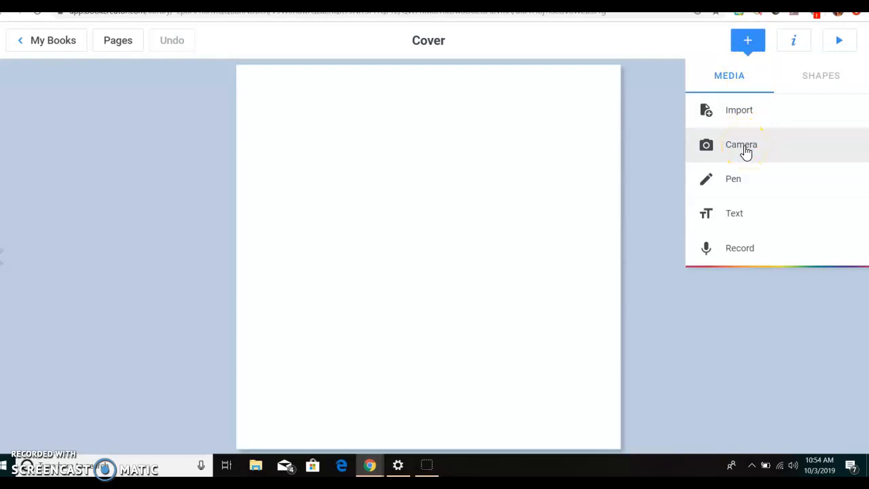
click(745, 149)
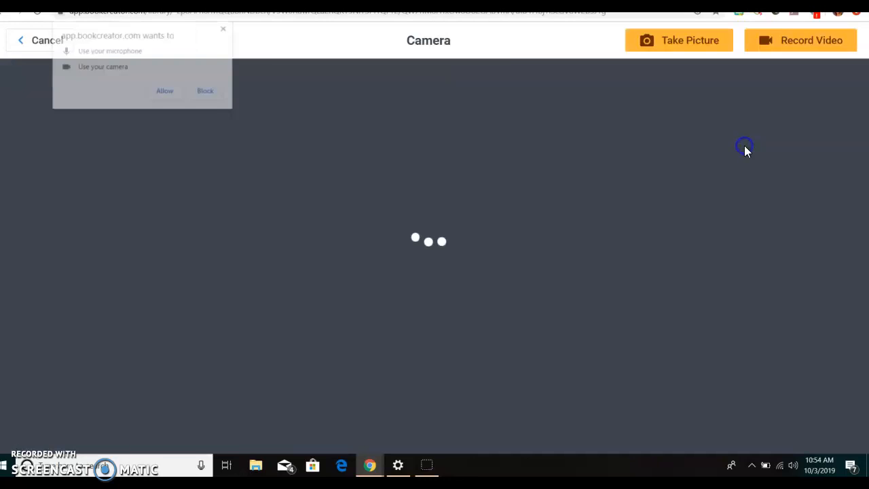
click(165, 92)
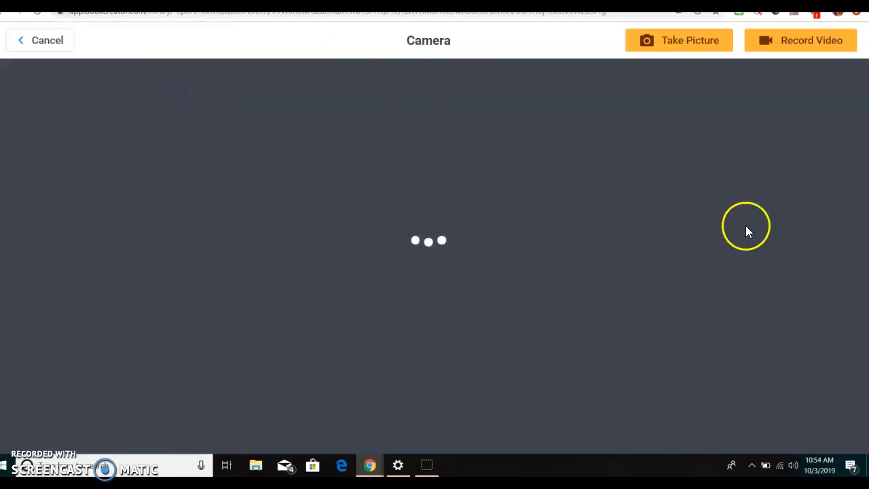
click(42, 42)
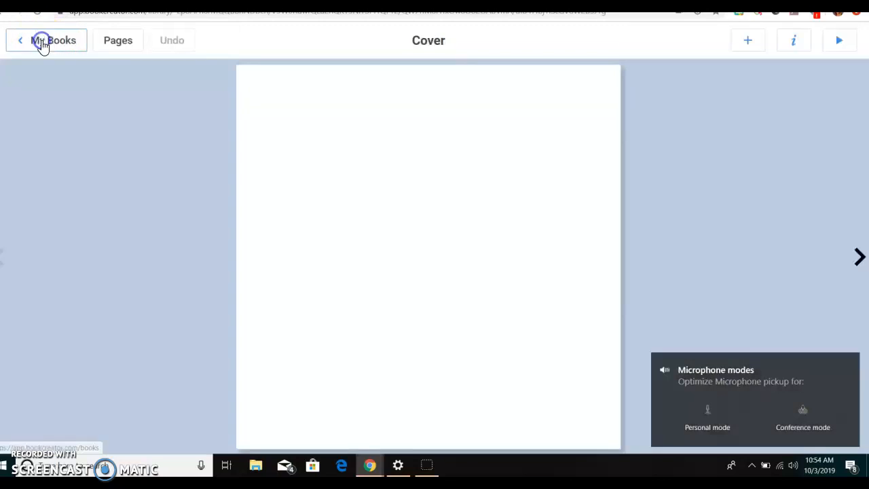
Add the title text "All About Me" to the book cover
click(744, 42)
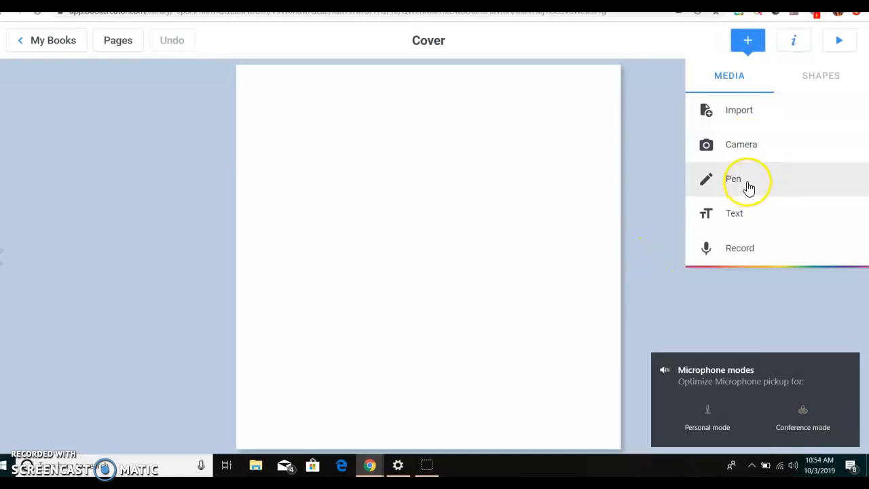
click(741, 213)
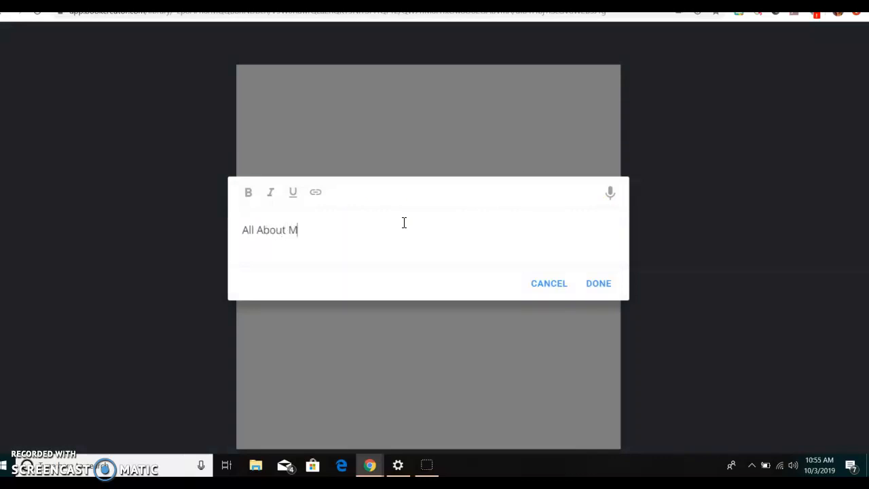
click(604, 285)
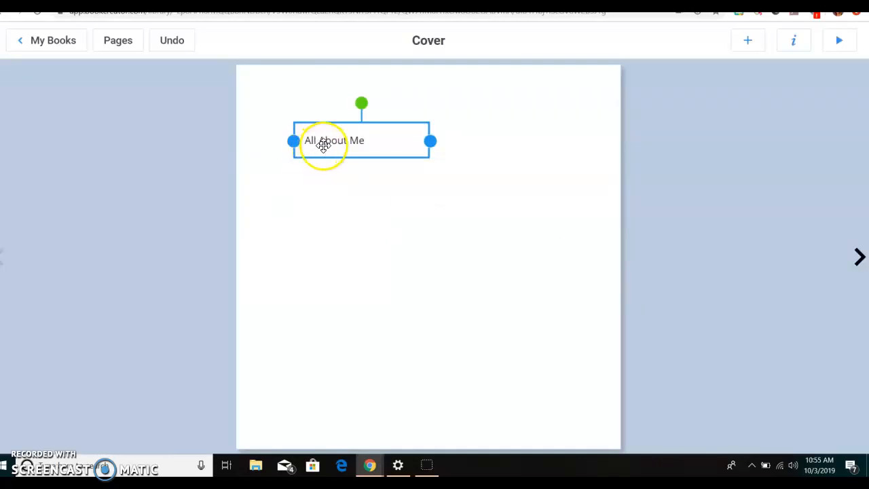
click(331, 139)
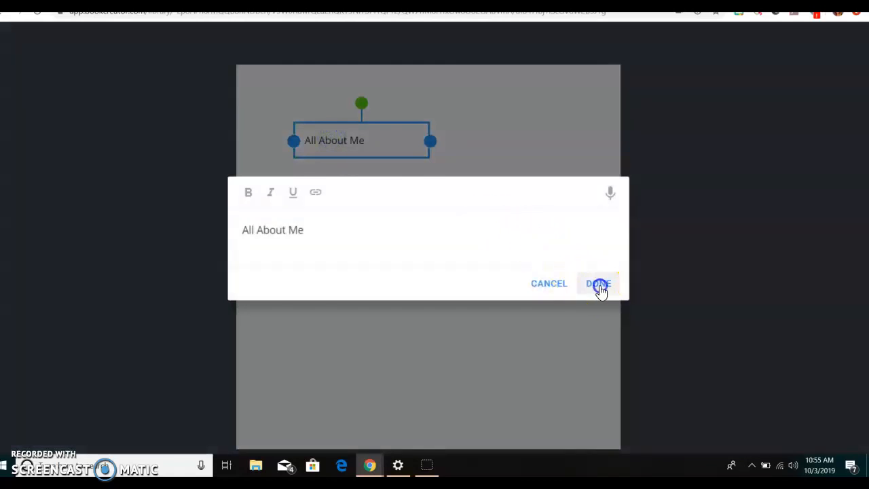
click(599, 285)
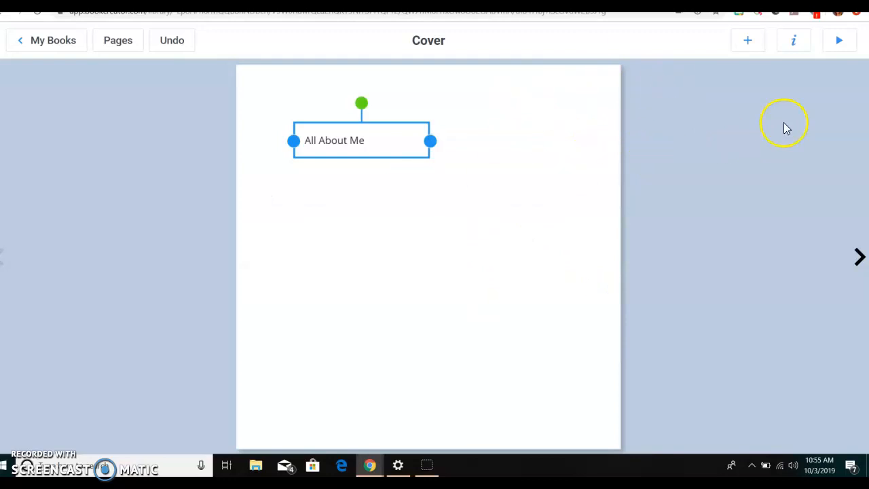
Set the "All About Me" title's text size to 73 and its font to Blocked
click(795, 42)
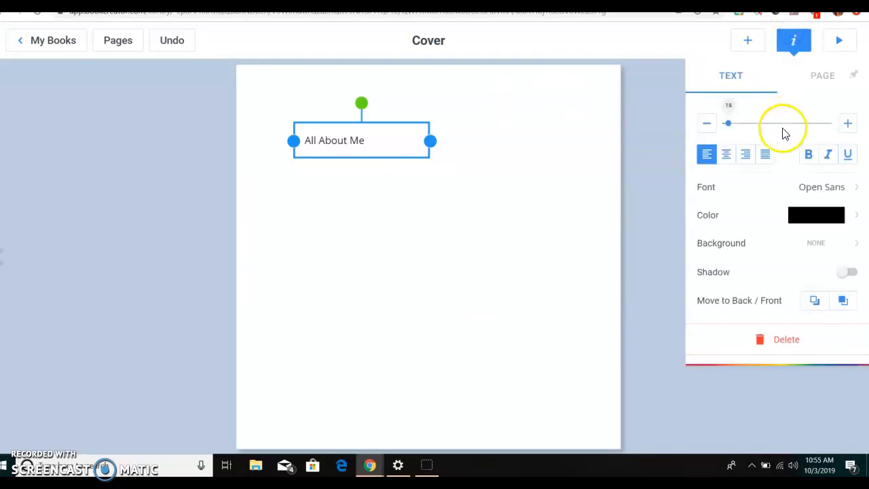
drag(728, 125, 753, 124)
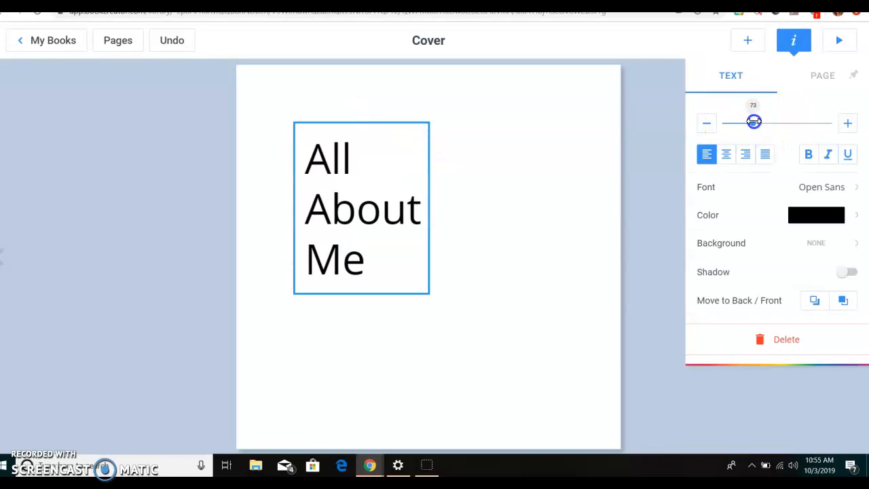
click(847, 188)
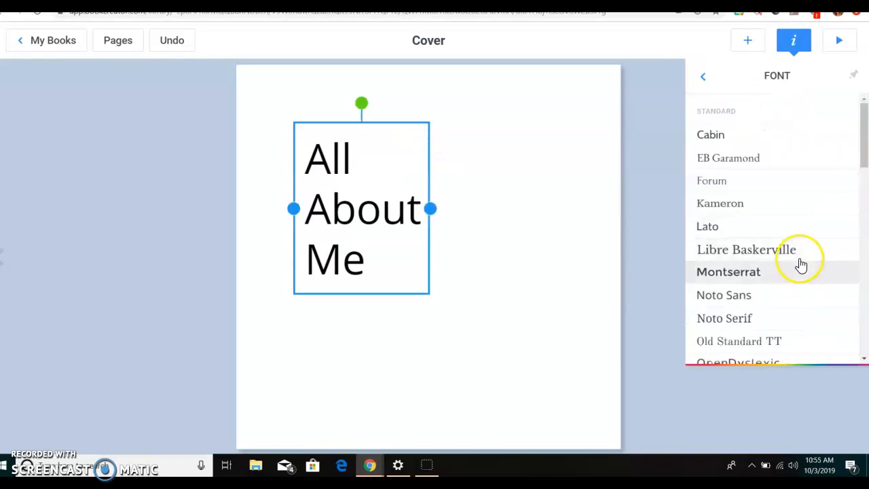
drag(863, 155, 862, 288)
click(770, 244)
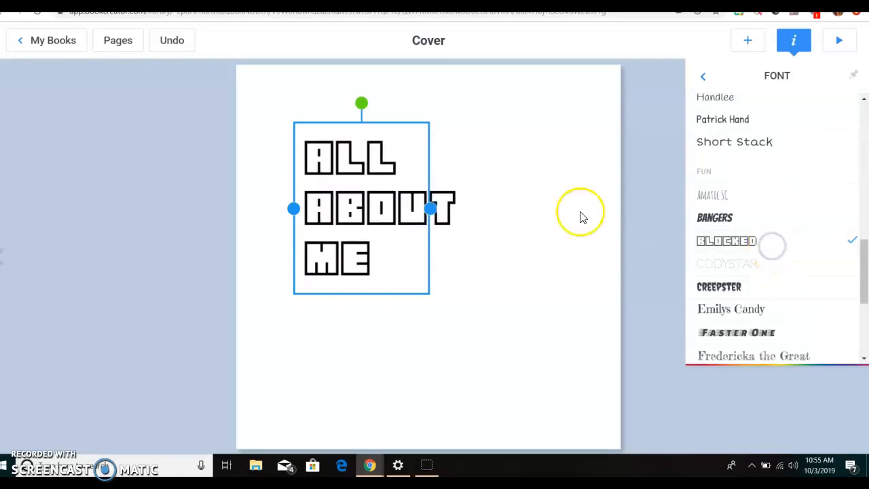
click(704, 78)
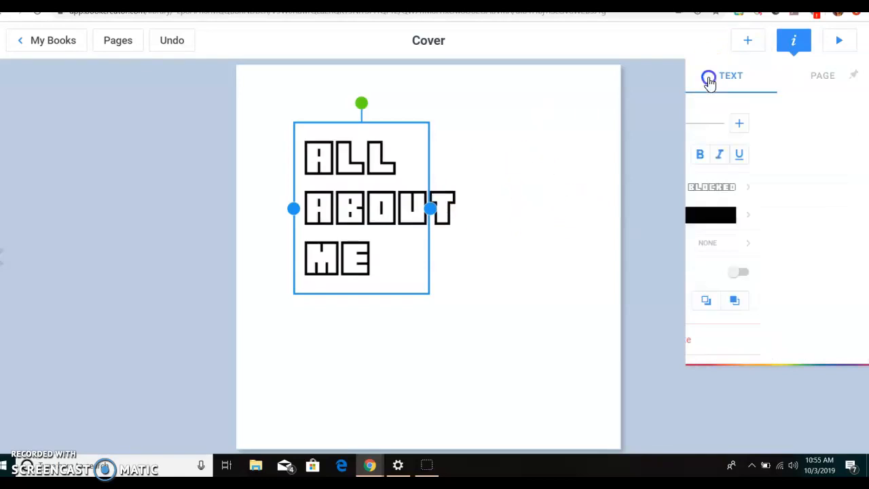
Centre-align the "All About Me" title and change its text color to purple
click(727, 156)
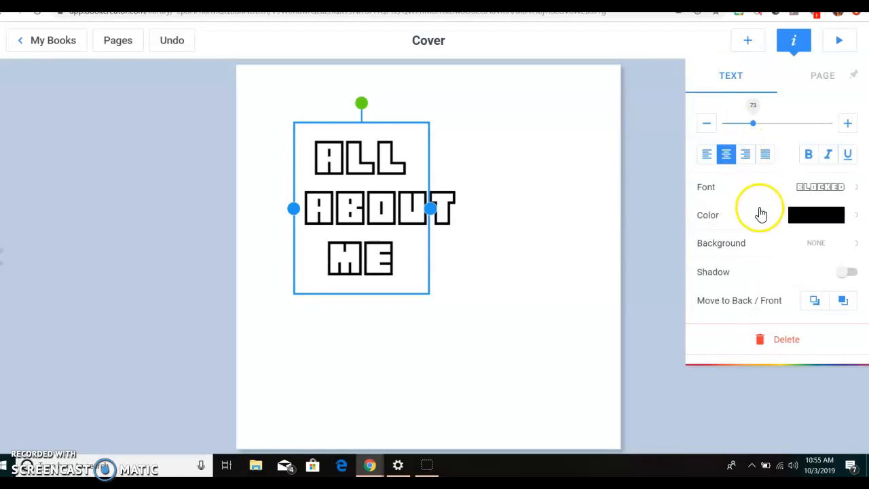
click(818, 246)
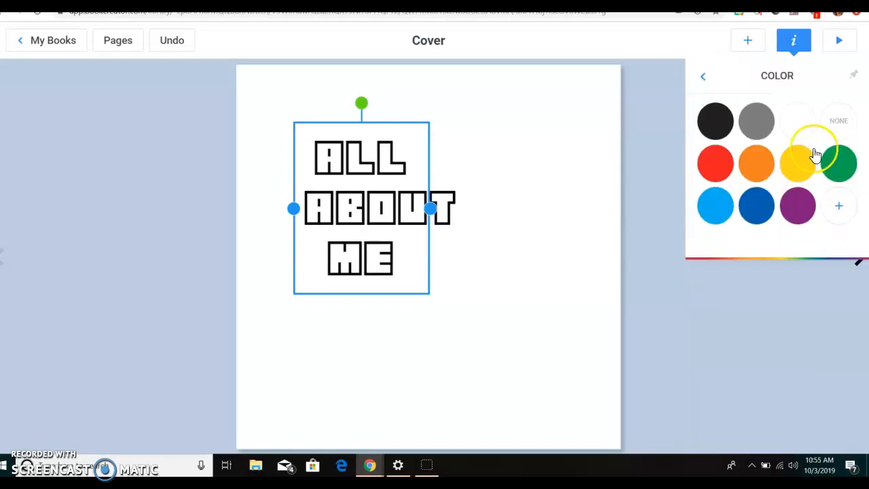
click(703, 78)
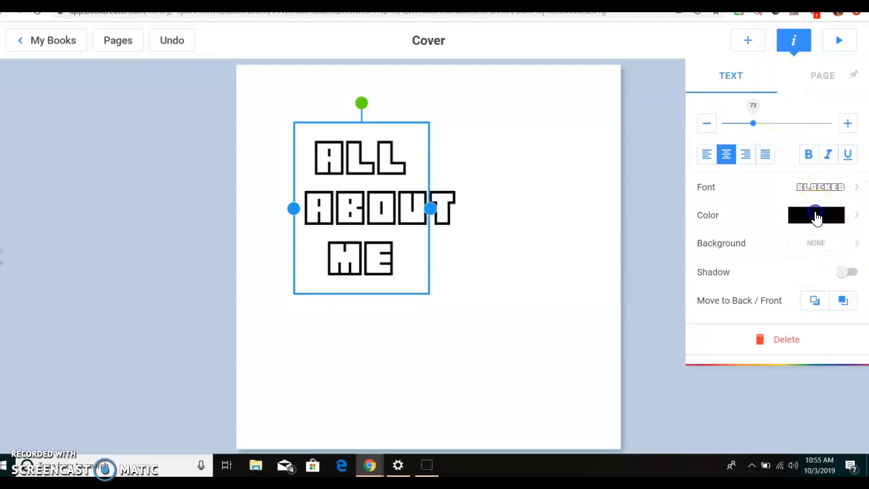
click(815, 215)
click(801, 211)
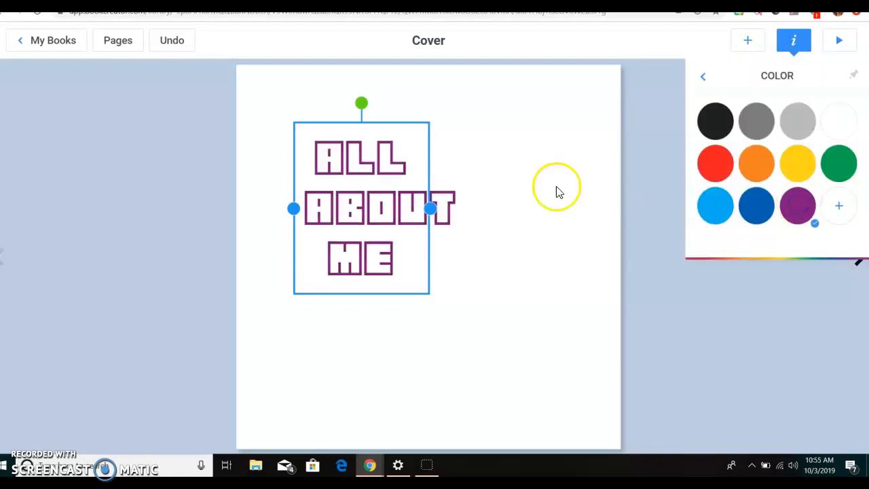
click(484, 177)
Move the "All About Me" title to the horizontal middle of the cover's upper half
click(365, 183)
drag(365, 182, 428, 158)
click(512, 301)
Add a "Created by:" text with the author's full name and place it below the cover title
click(749, 40)
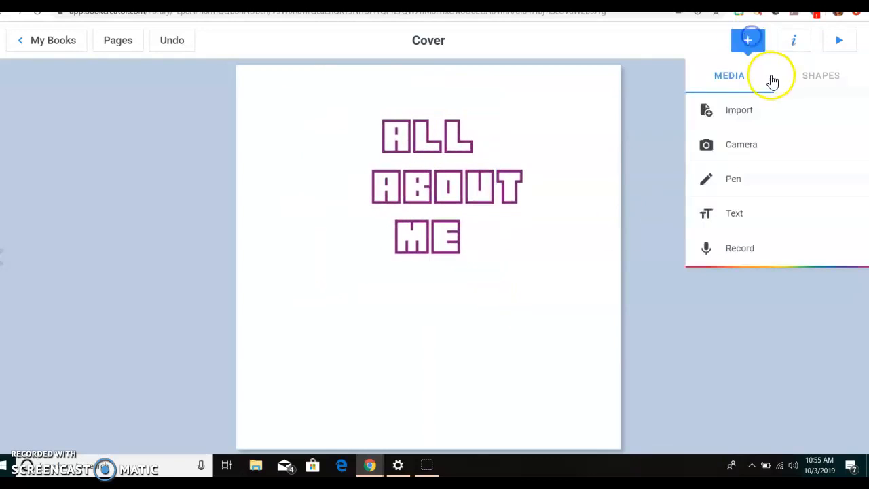
click(754, 215)
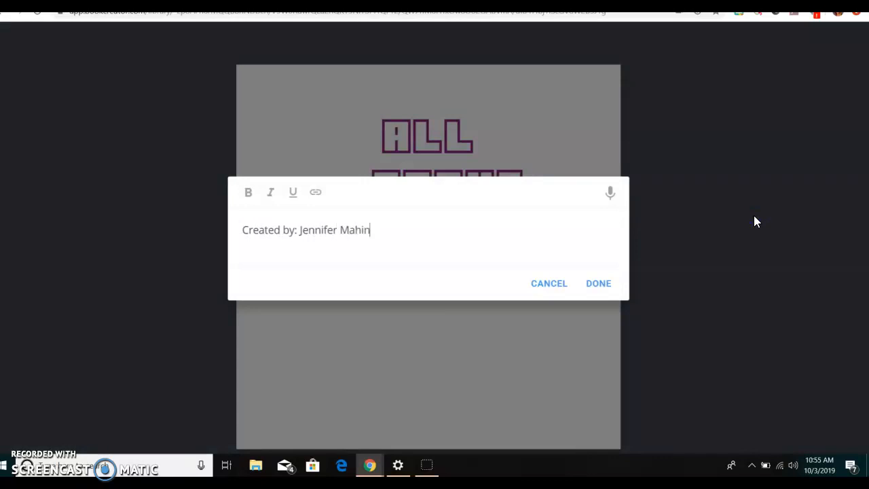
click(598, 284)
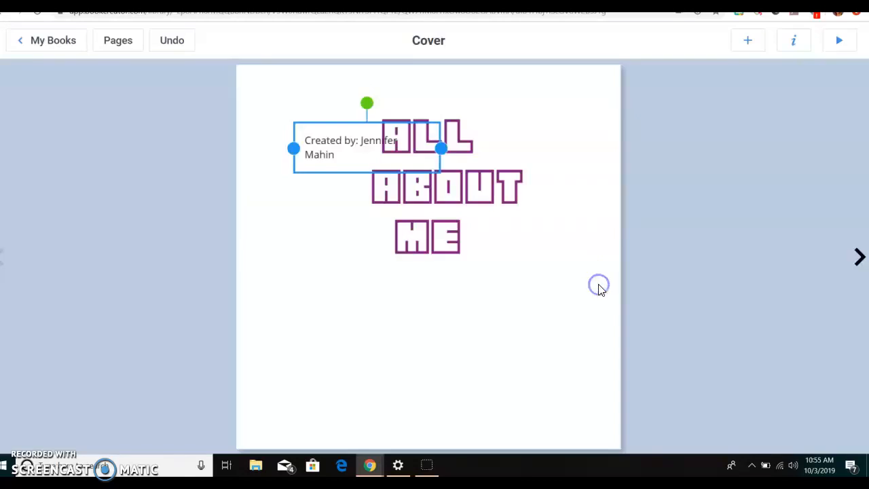
drag(348, 140, 405, 317)
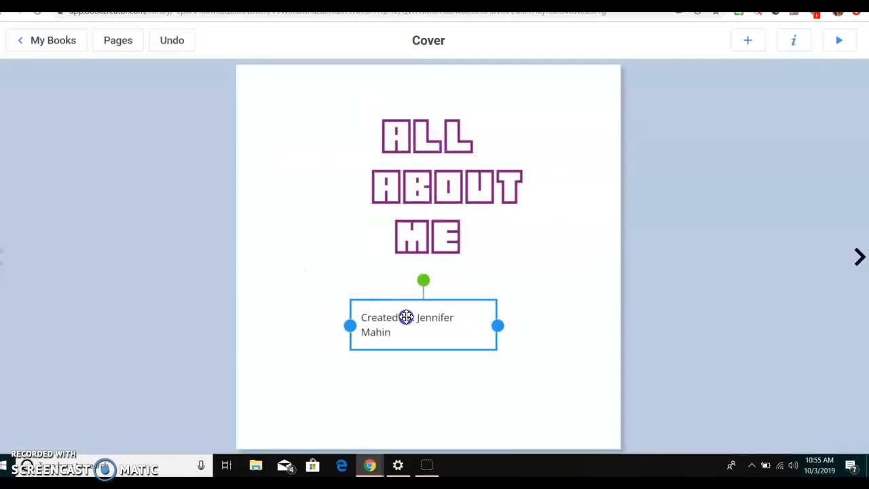
double_click(406, 317)
click(597, 283)
Set the "Created by:" text's font to Blocked
click(792, 41)
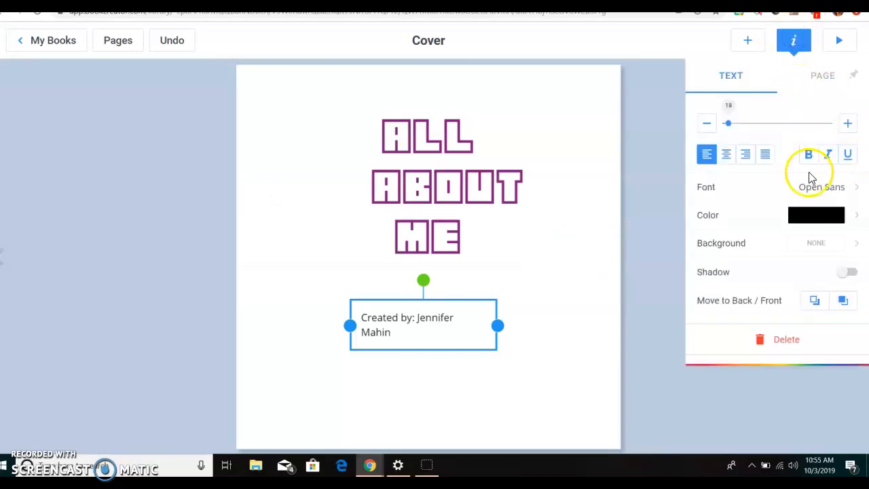
click(828, 189)
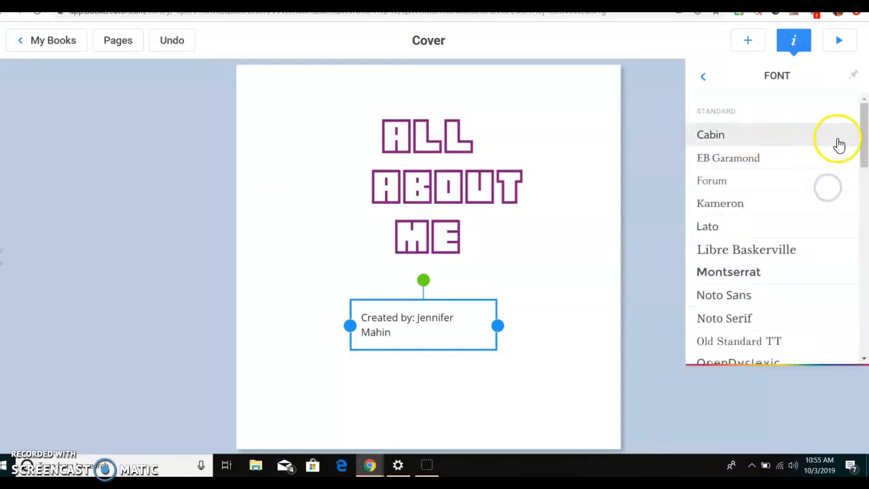
drag(866, 146, 865, 289)
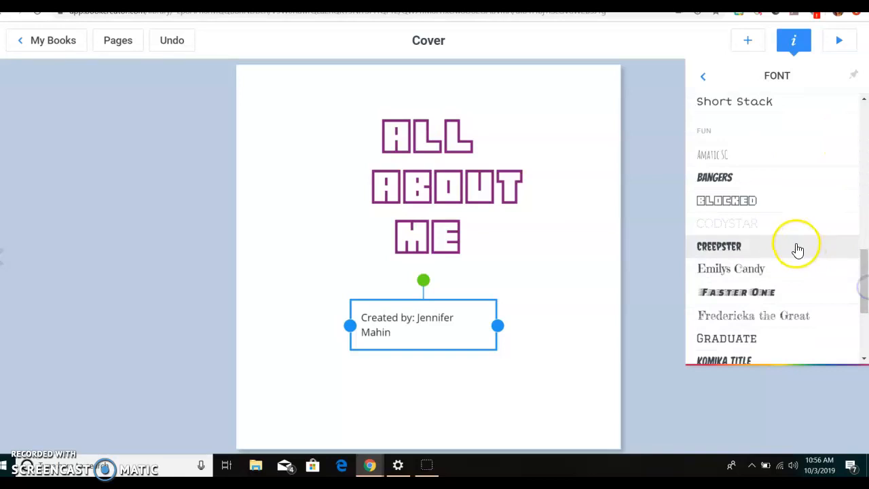
click(792, 203)
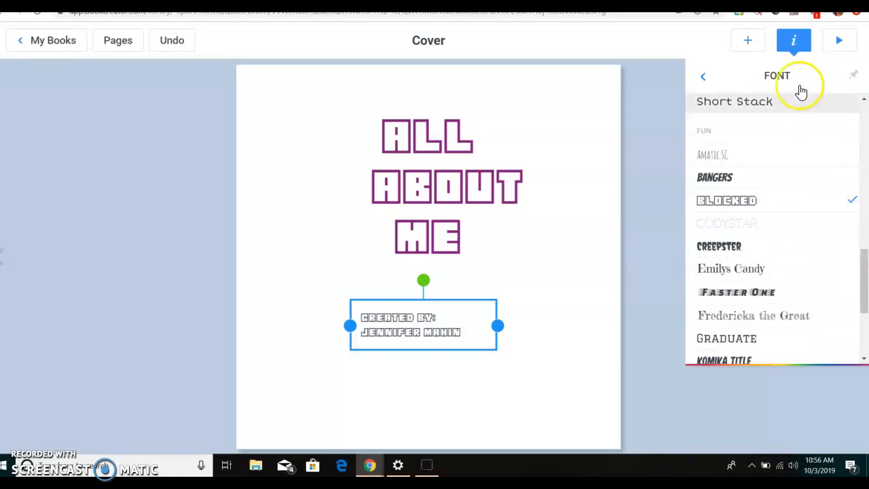
click(702, 75)
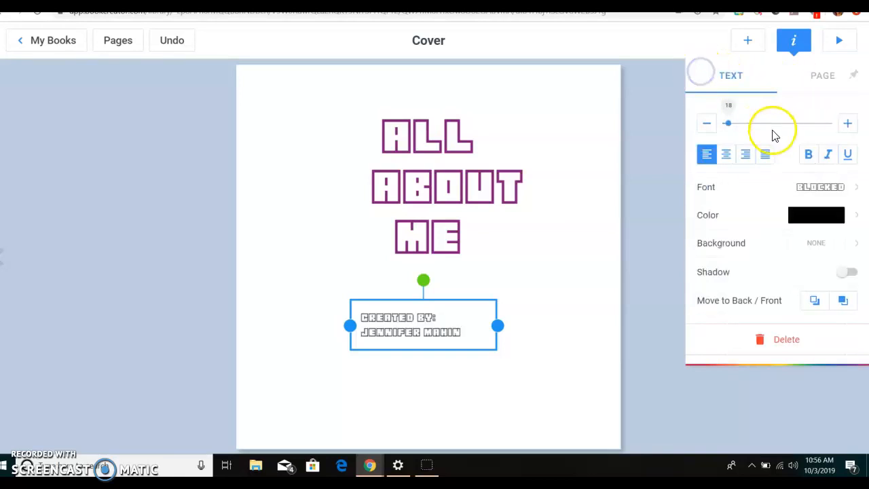
Change the "Created by:" text's color to purple and centre-align it
click(831, 216)
click(805, 207)
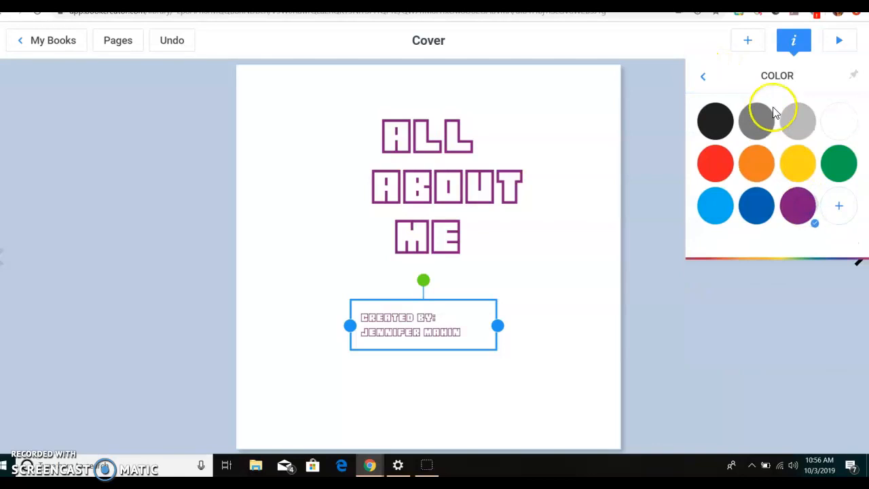
click(703, 77)
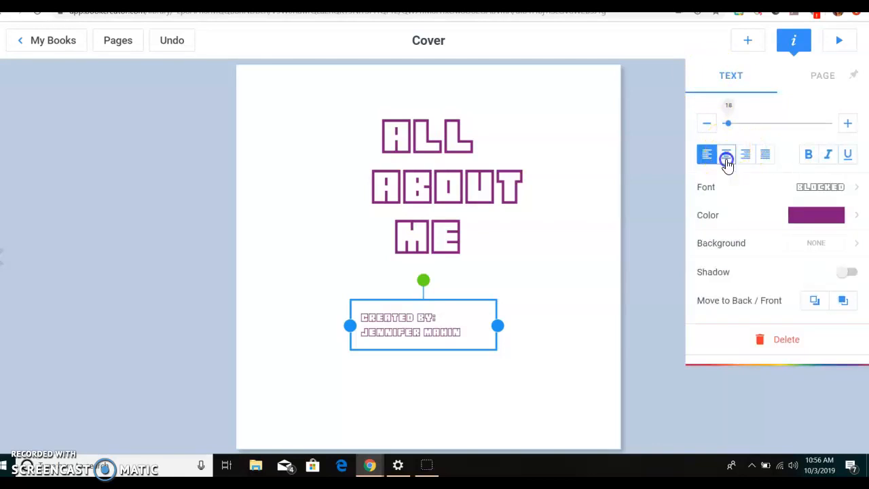
click(725, 154)
Move the "Created by:" text further down, centred in the cover's lower part
click(422, 309)
drag(422, 309, 433, 344)
click(328, 234)
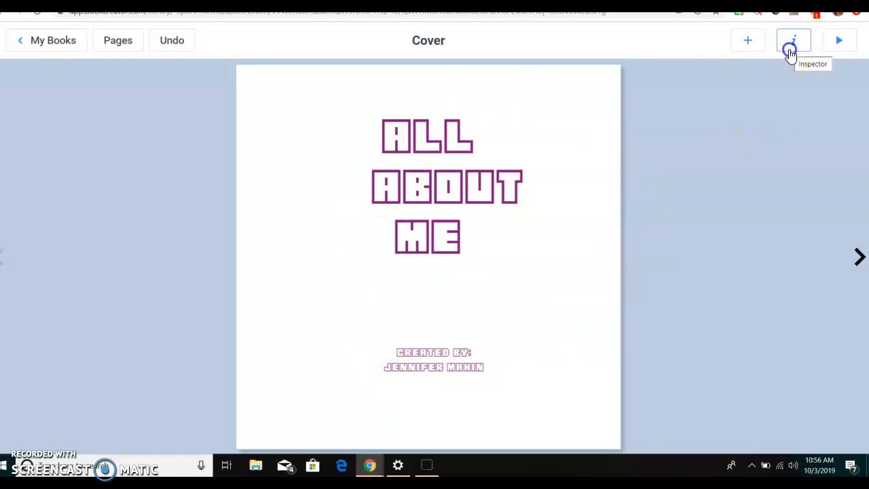
Look through the comics, paper and pattern backgrounds available for the cover page
click(800, 40)
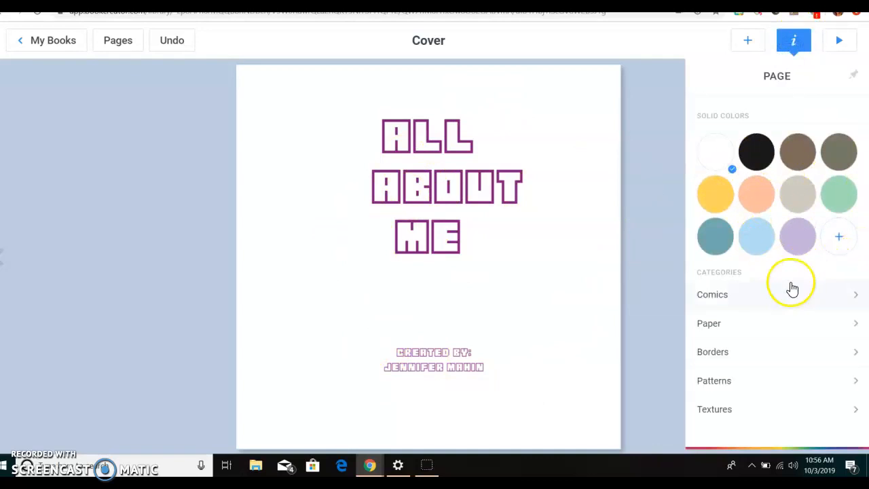
click(733, 297)
drag(863, 170, 859, 89)
click(703, 76)
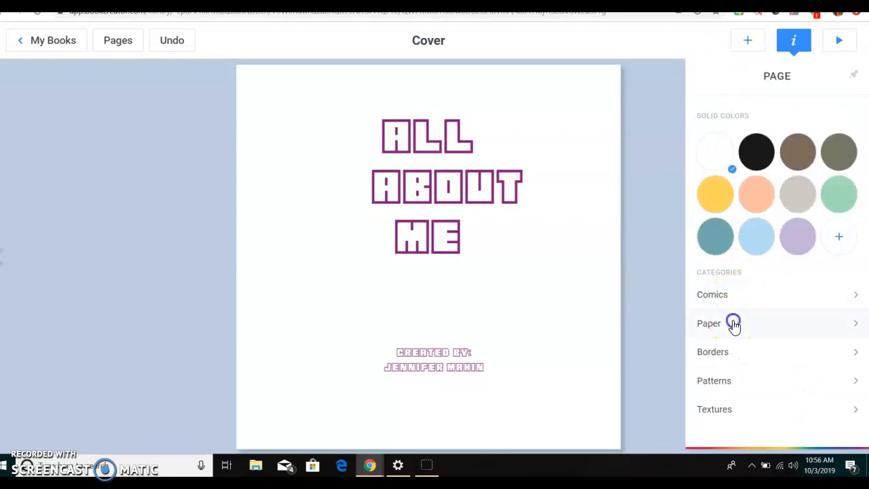
click(733, 324)
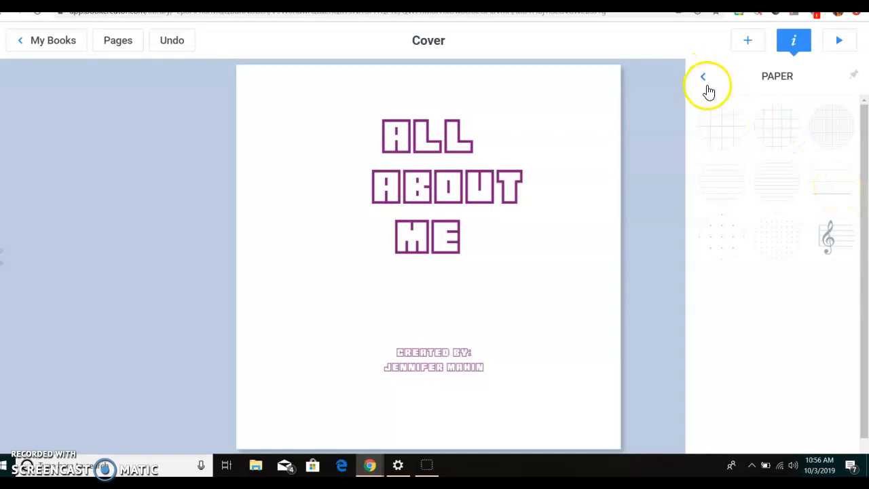
click(704, 80)
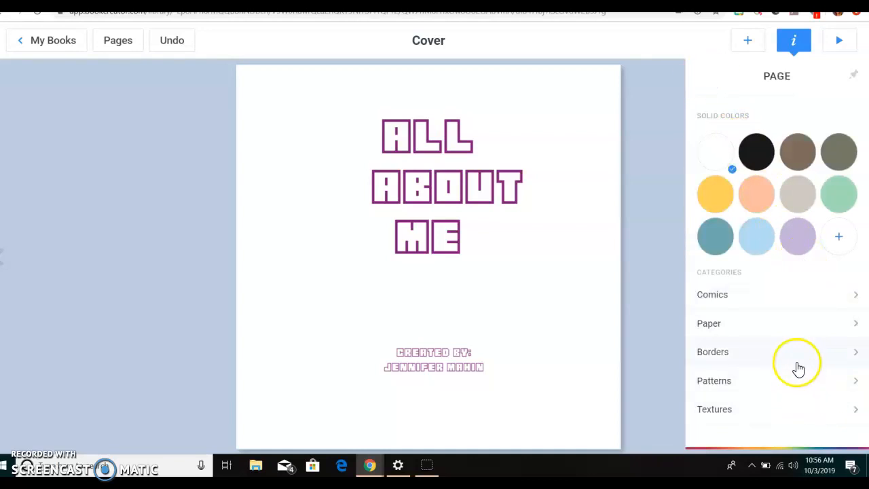
click(801, 389)
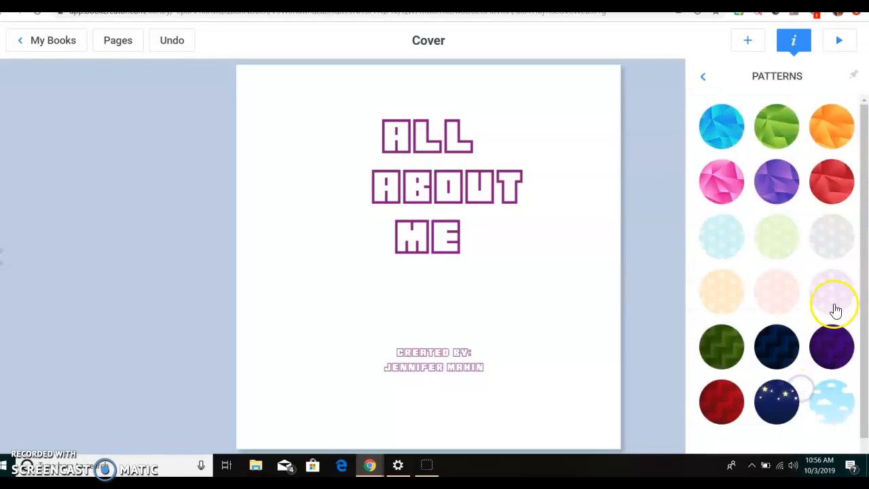
drag(853, 287, 855, 258)
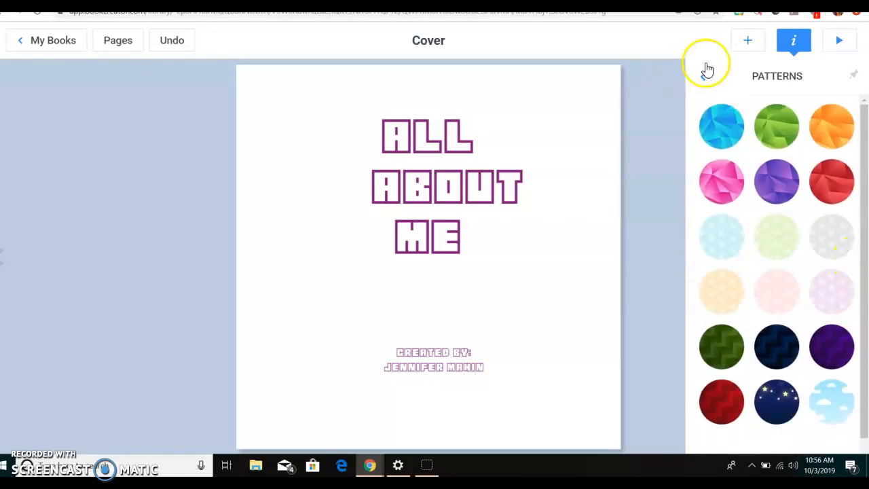
click(703, 78)
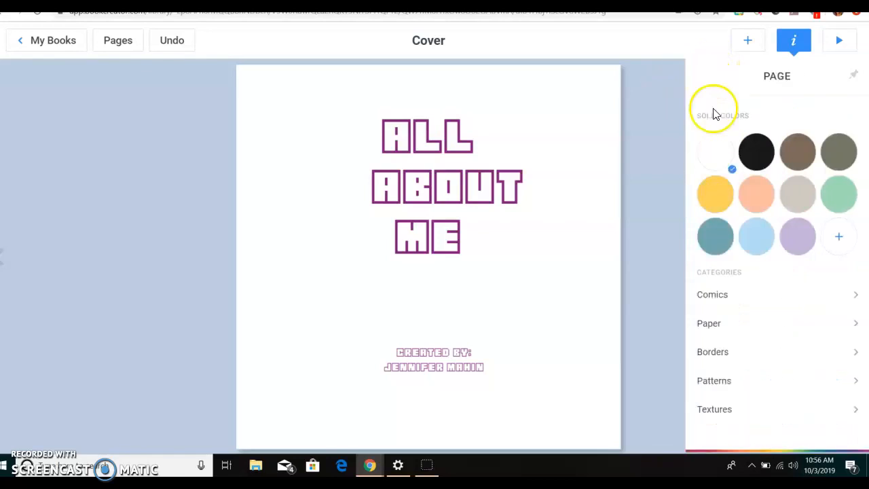
Apply the white wood-plank texture as the cover's background
click(752, 410)
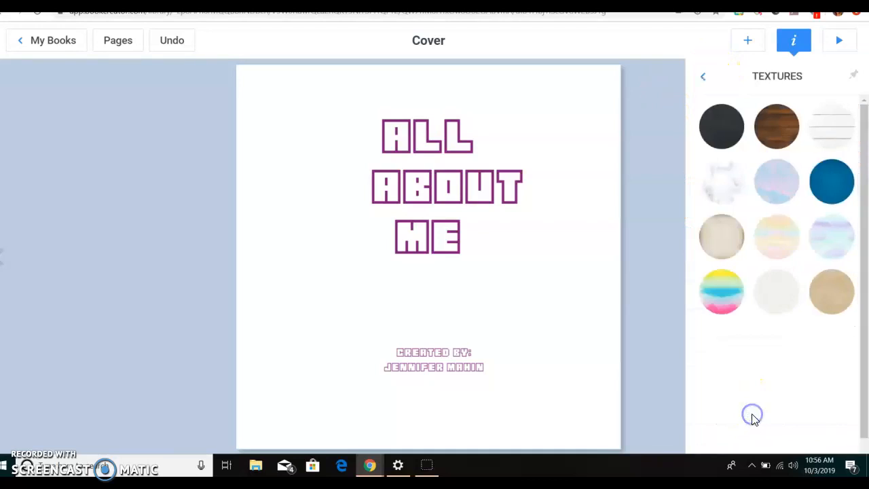
click(833, 127)
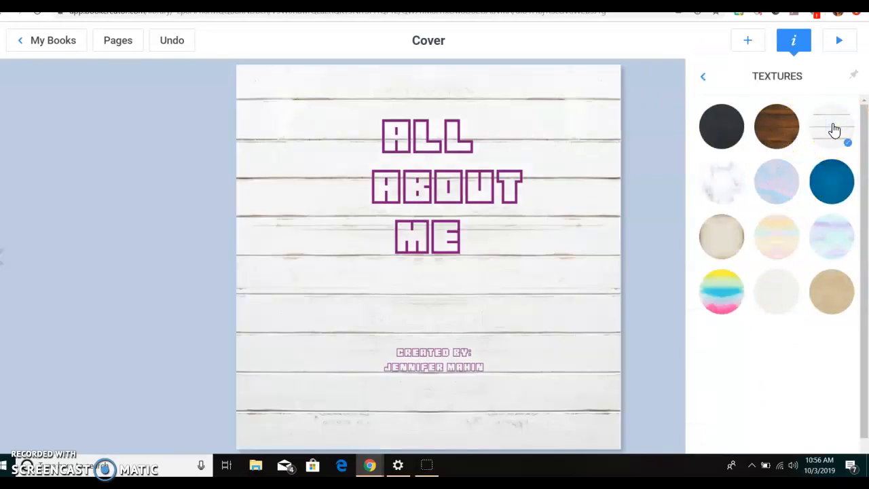
click(636, 116)
click(750, 37)
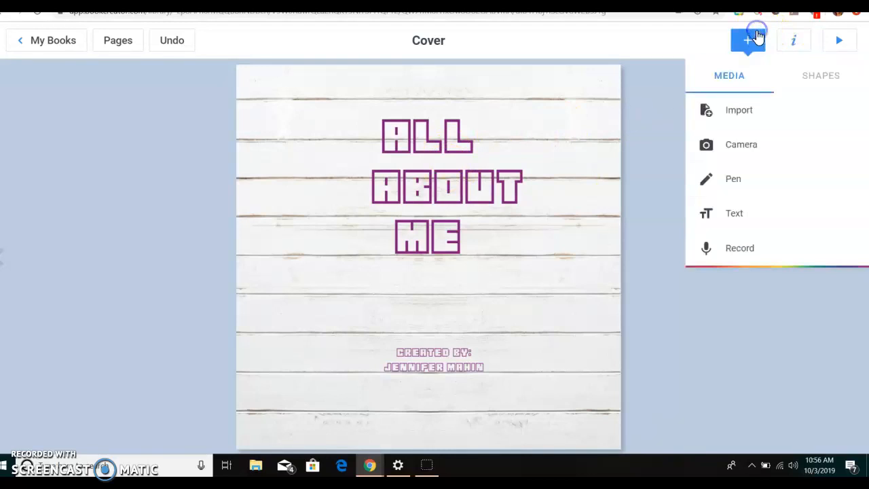
click(819, 78)
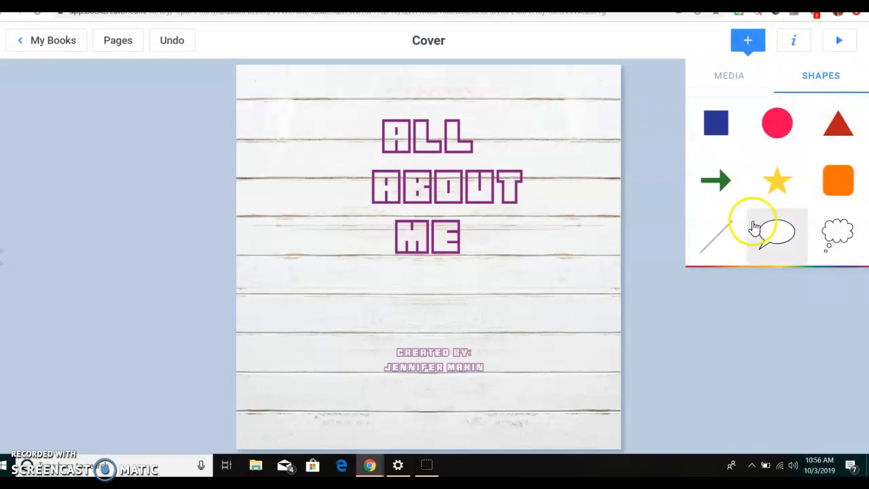
click(661, 139)
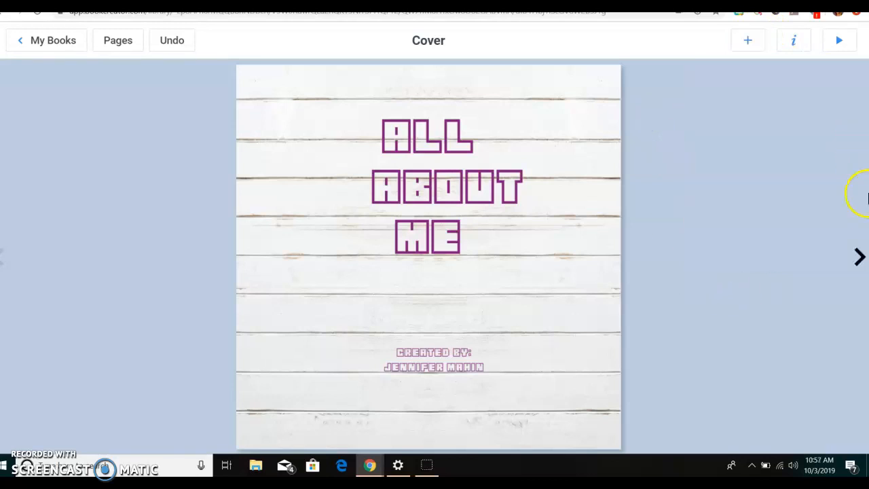
Go to page 2, take a picture with the camera and insert it on the page
click(858, 255)
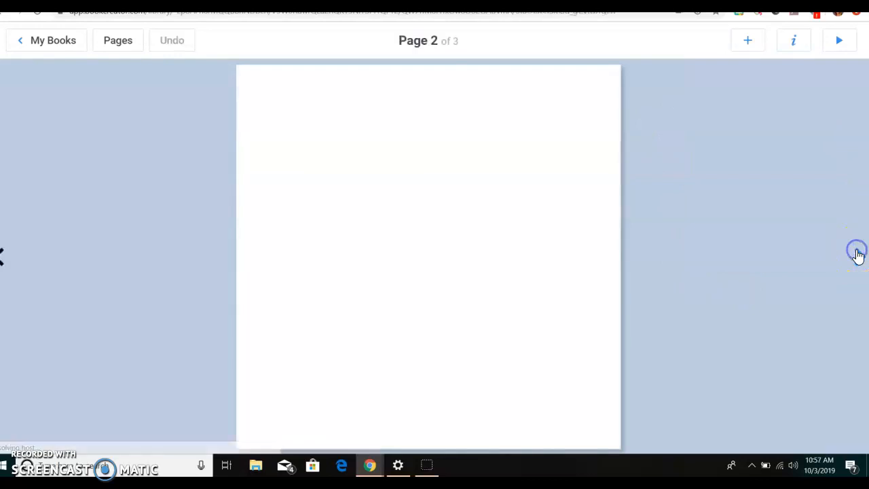
click(750, 42)
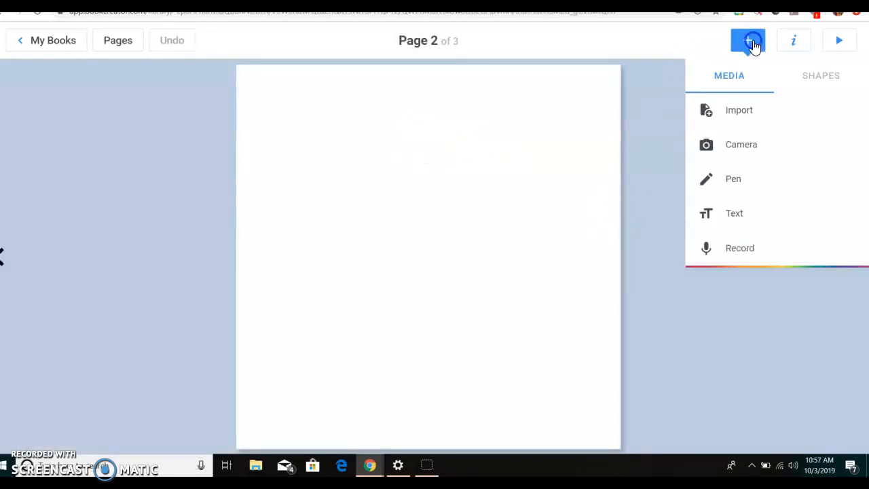
click(745, 148)
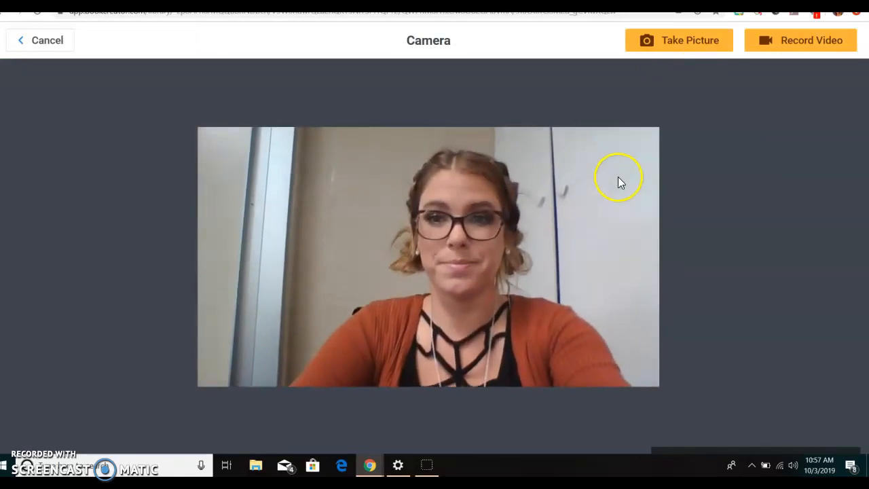
click(684, 40)
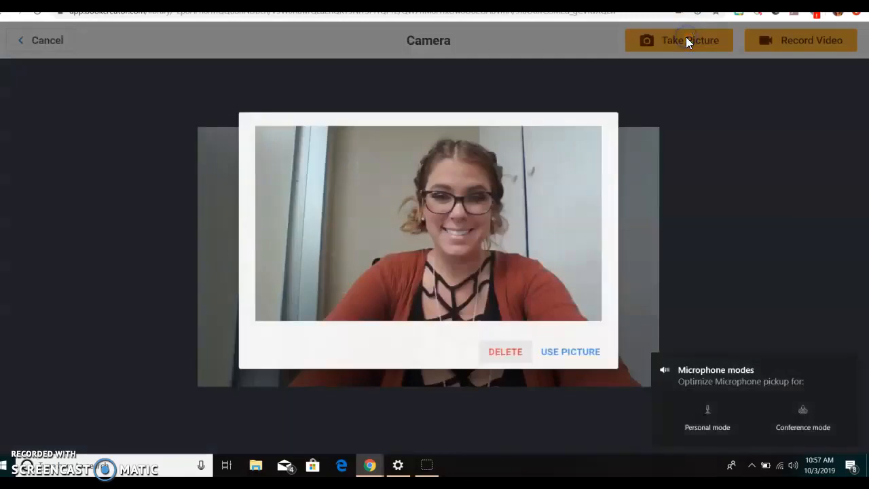
click(545, 343)
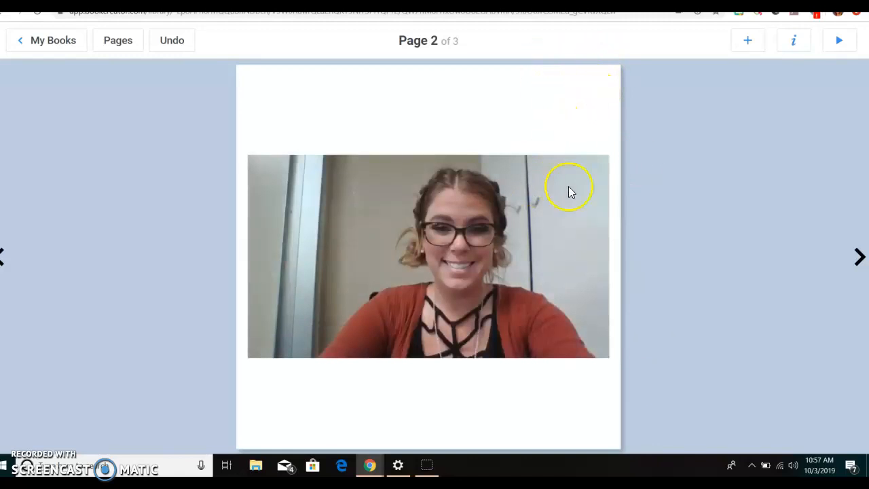
Add a thought bubble to page 2 and place it over the photo's upper-right corner
click(792, 42)
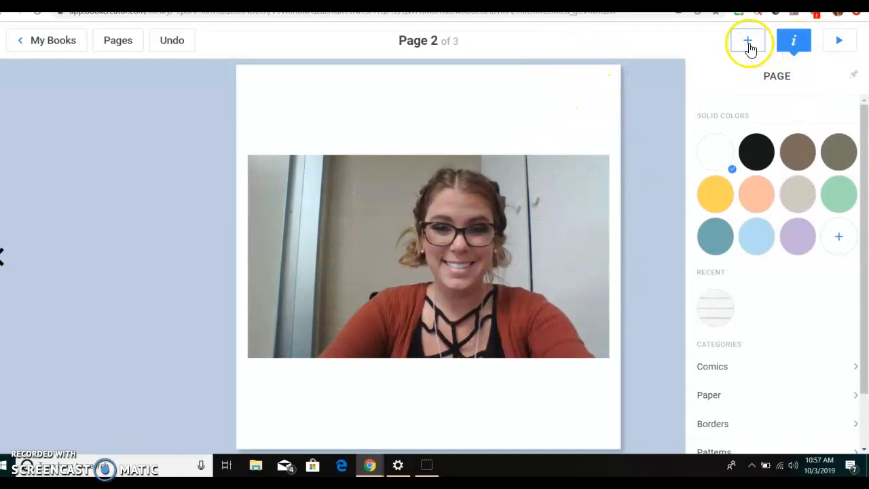
click(747, 43)
click(801, 77)
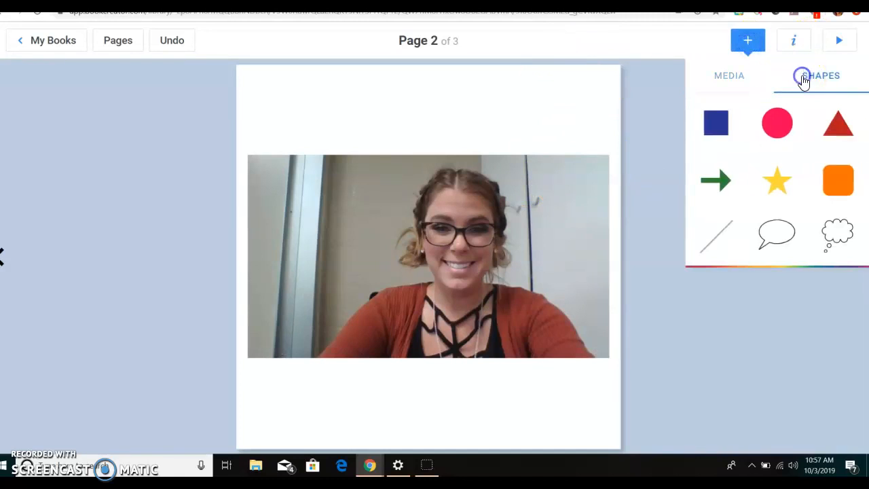
click(835, 233)
drag(422, 244, 564, 123)
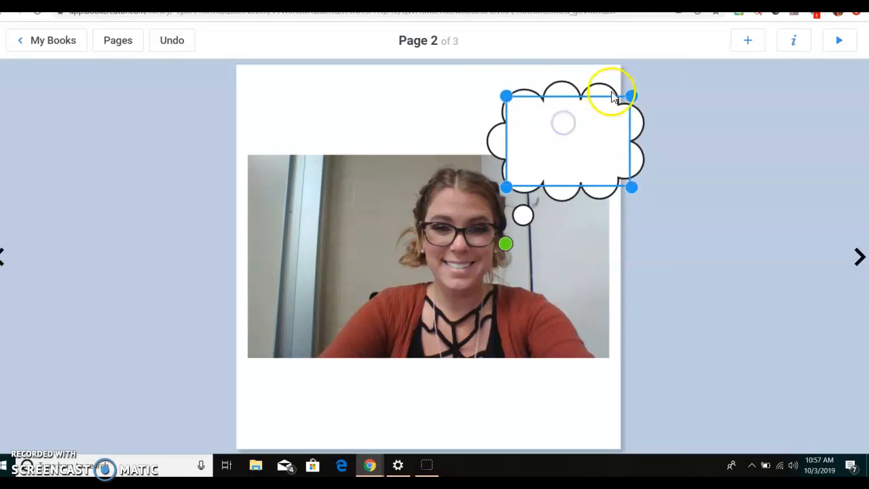
Shrink the thought bubble to fit inside the page and shorten its tail so it ends beside the head
drag(632, 95, 603, 110)
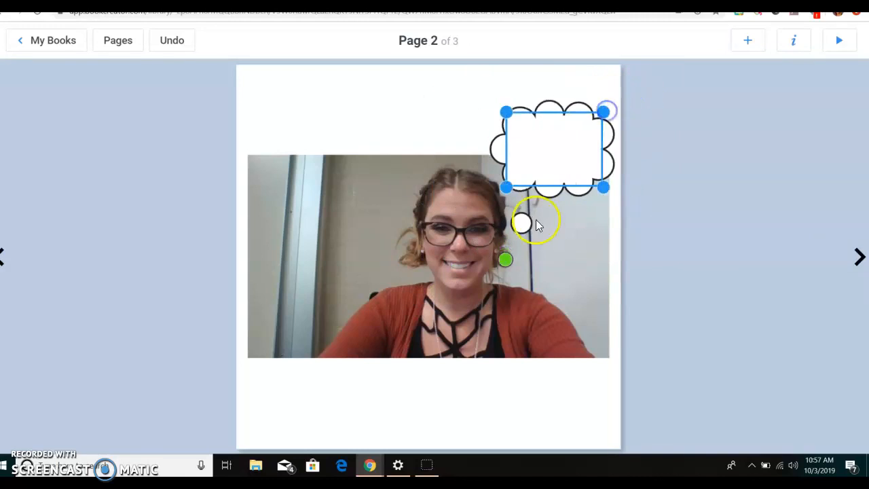
click(509, 264)
drag(508, 263, 510, 239)
Write "Hi!" in the thought bubble and fill the bubble with purple
click(534, 147)
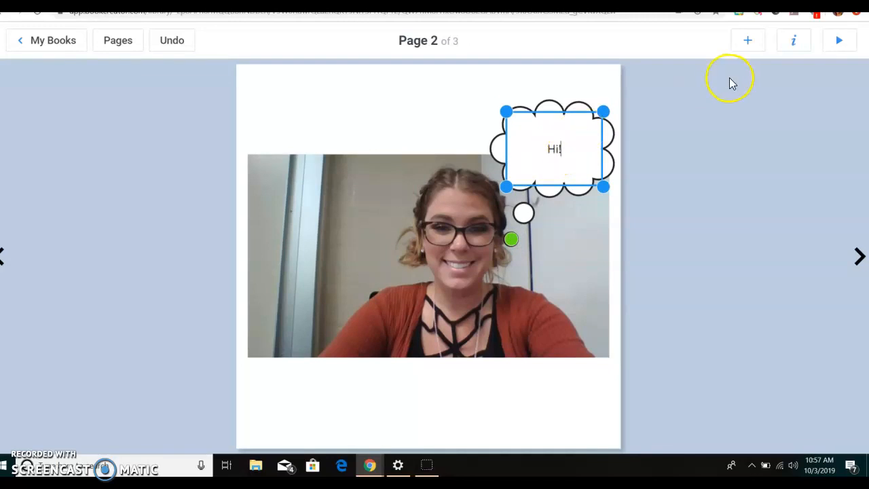
click(793, 41)
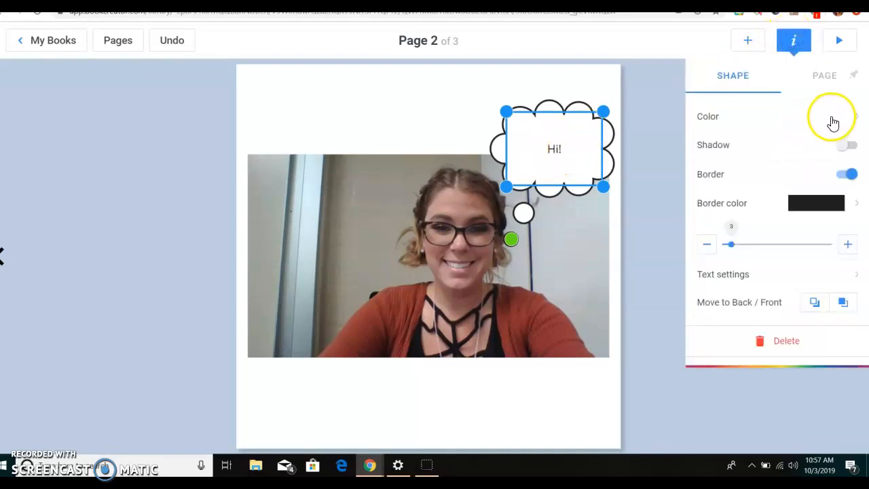
click(831, 122)
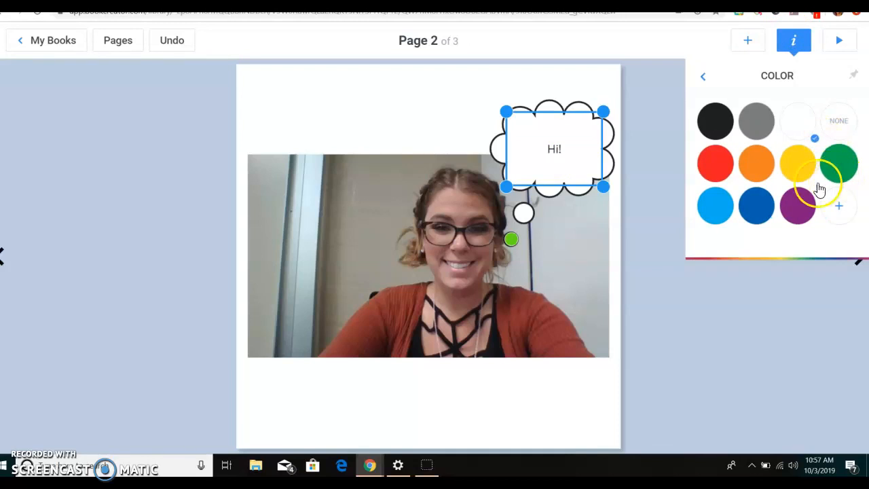
click(796, 223)
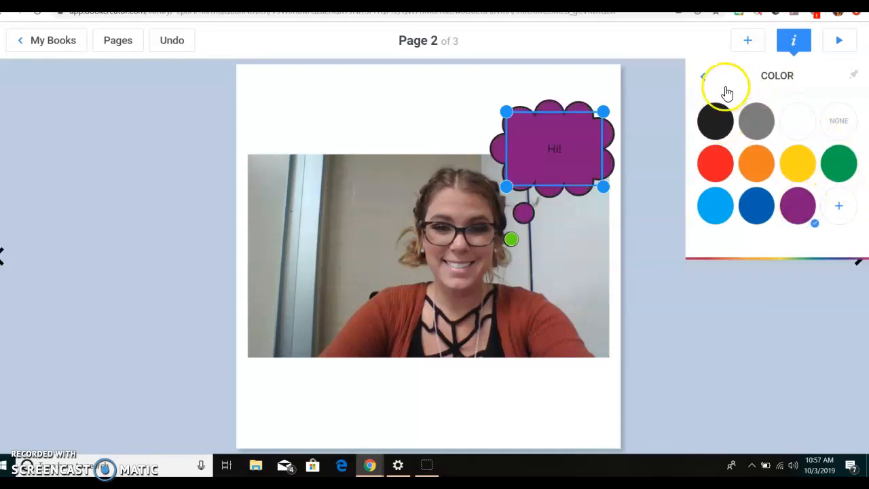
click(699, 76)
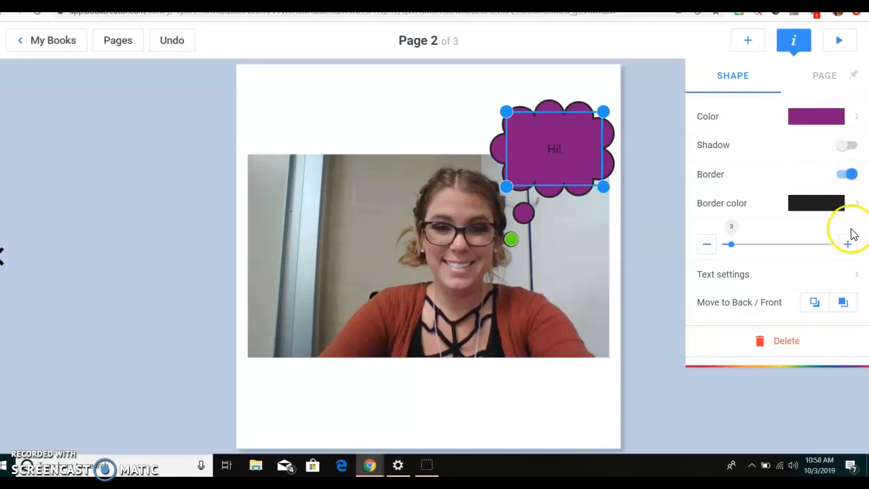
Set the thought bubble text's font to Blocked and its size to 40
click(857, 272)
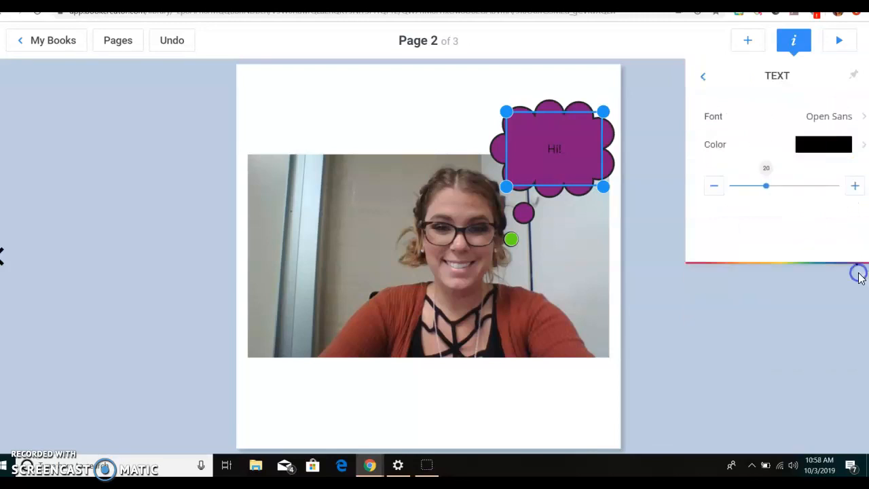
click(833, 124)
drag(859, 142, 863, 290)
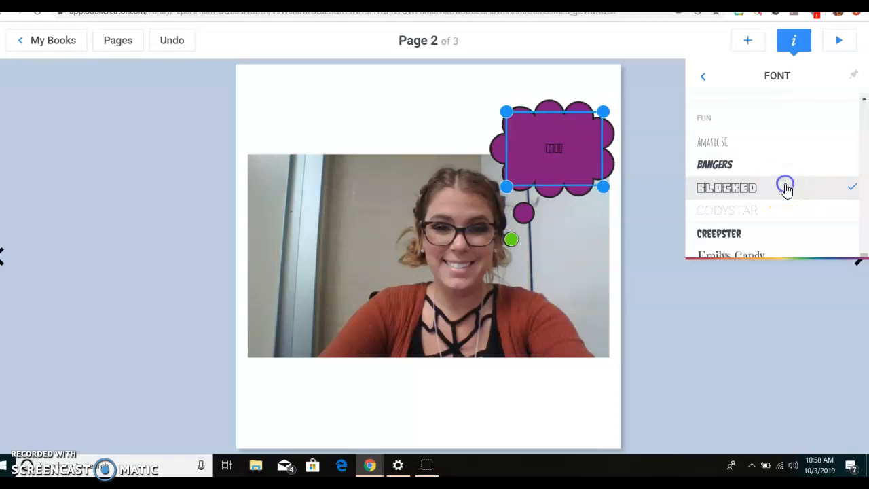
click(704, 80)
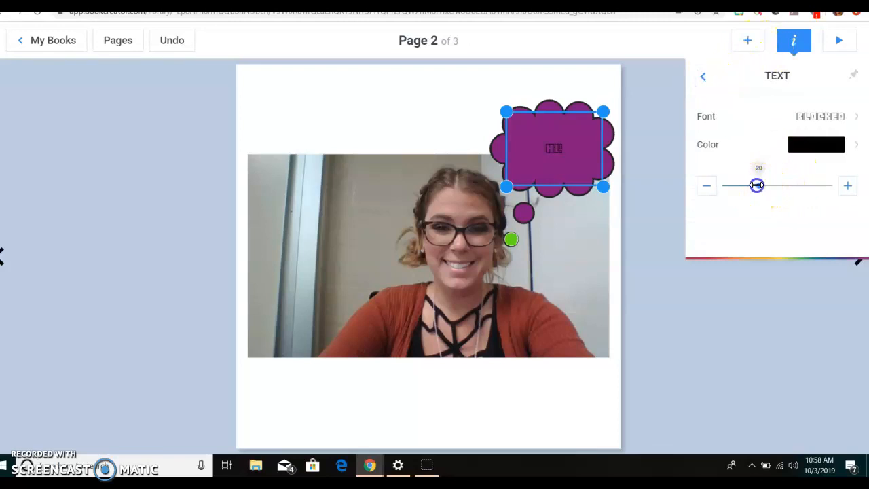
drag(795, 184, 823, 184)
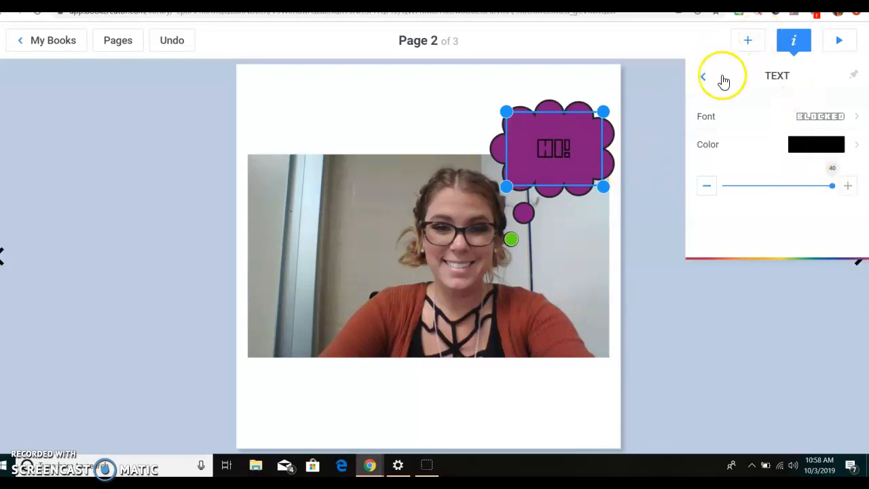
click(696, 80)
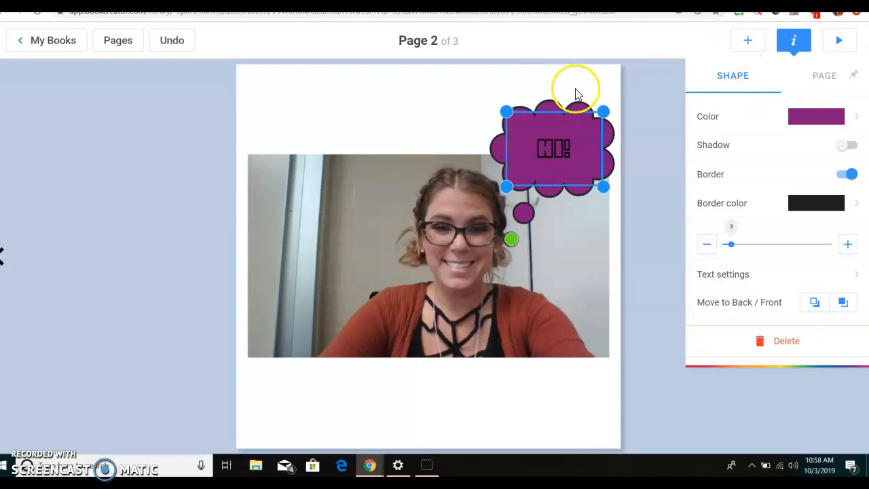
click(423, 102)
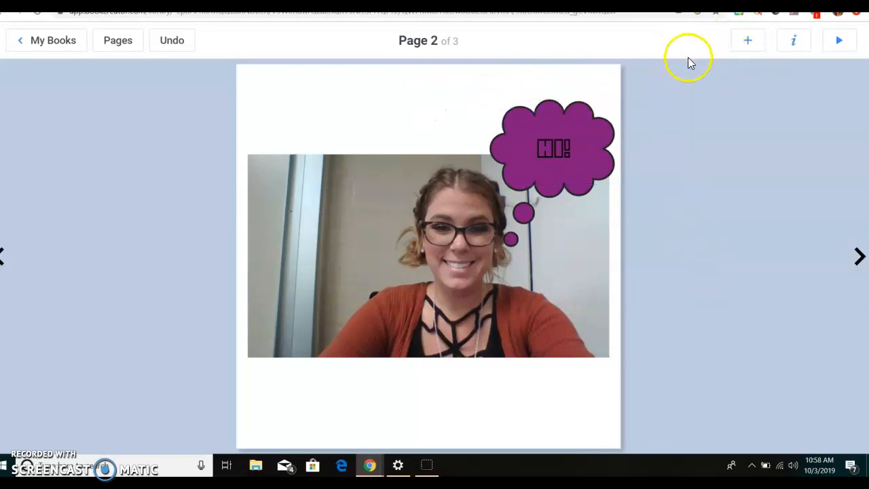
Apply the recently used white wood-plank texture as page 2's background
click(789, 42)
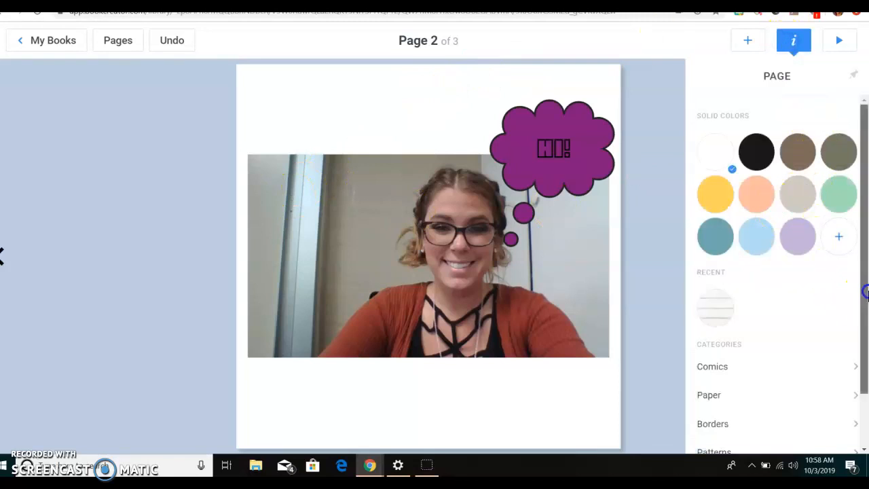
scroll(858, 302, down, 1)
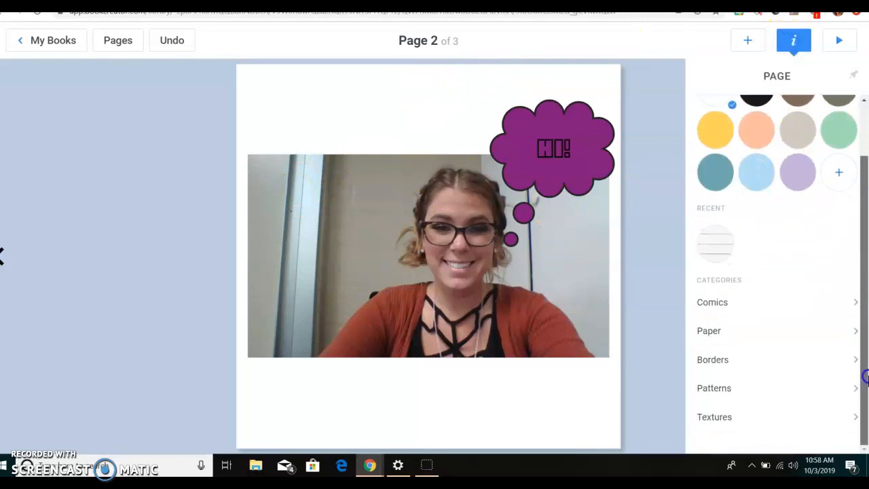
click(718, 243)
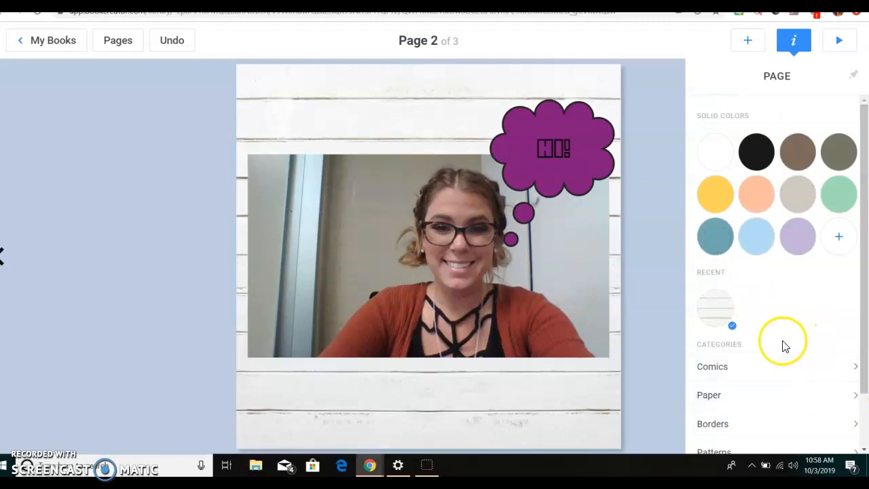
On page 3, search Google Images for "Penguin" and insert the second result, a standing emperor penguin
click(634, 275)
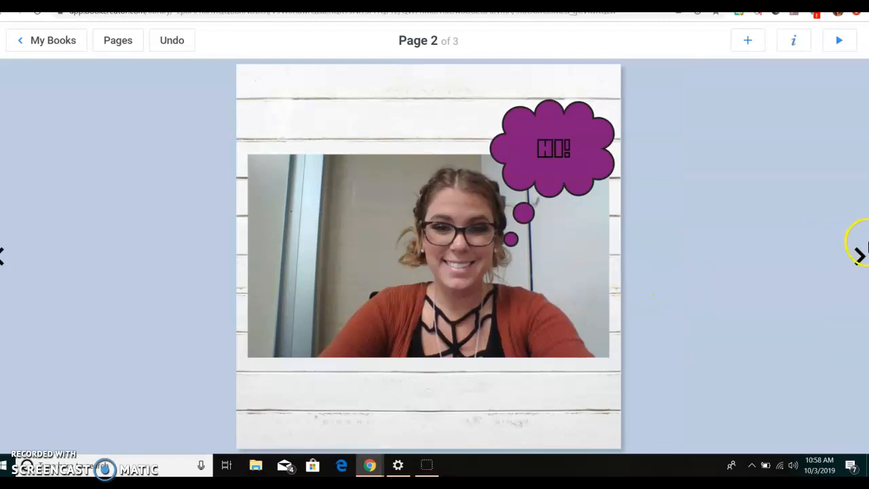
click(861, 260)
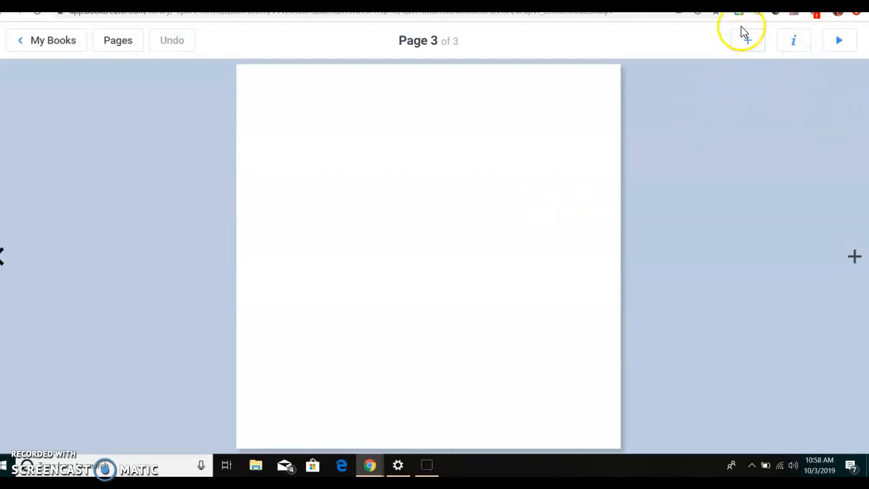
click(794, 44)
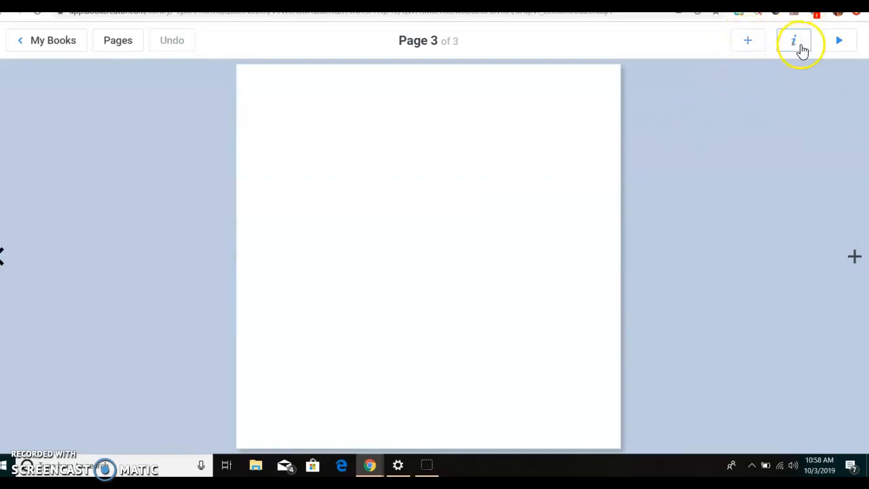
click(747, 44)
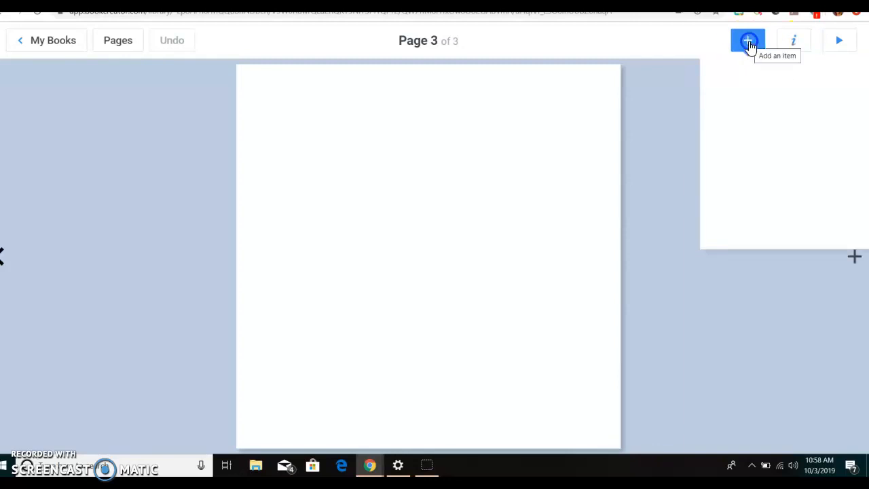
click(739, 113)
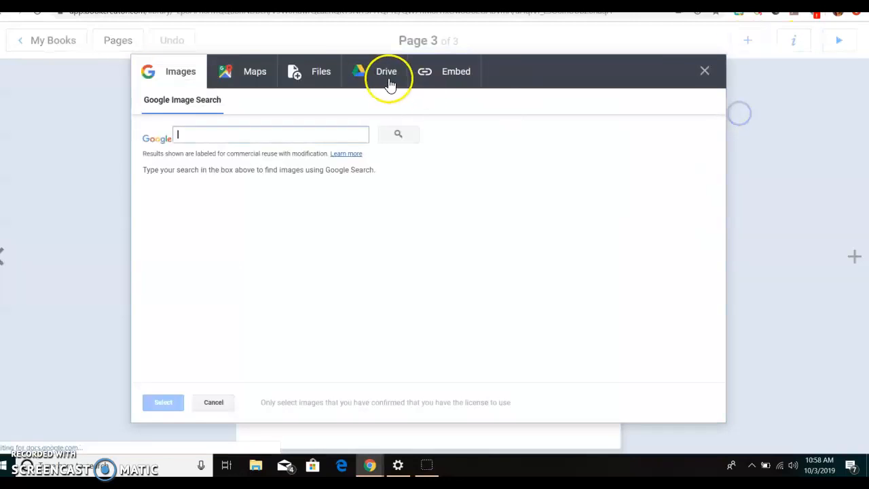
click(247, 130)
text(Penguin)
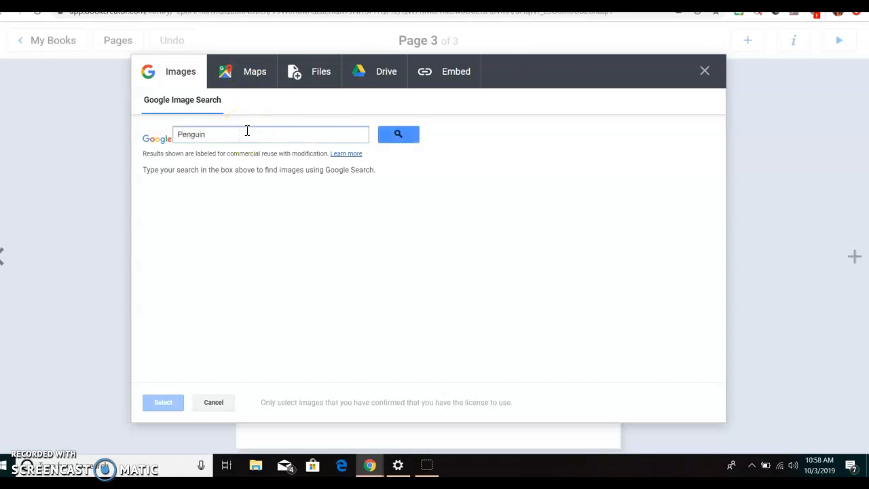
click(393, 140)
click(269, 233)
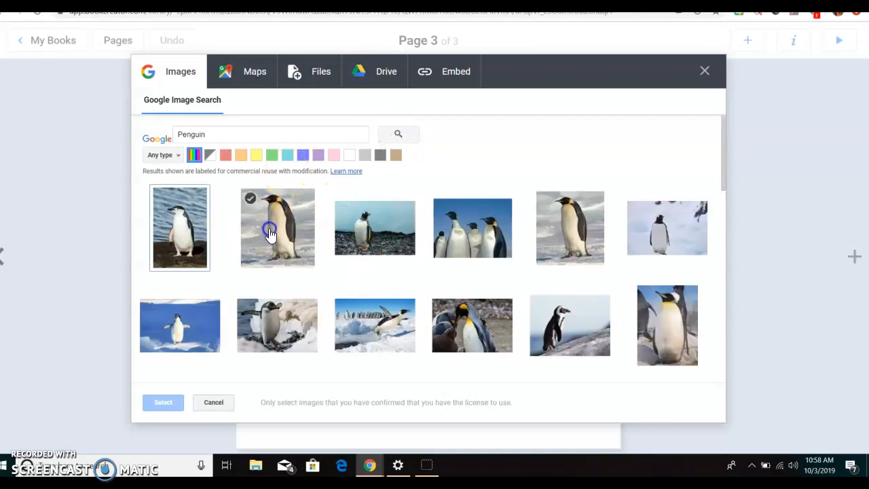
click(161, 407)
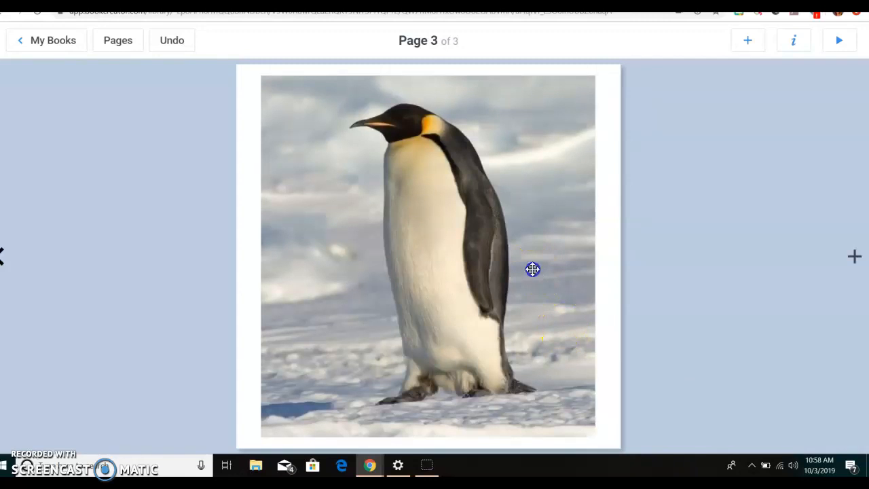
click(532, 269)
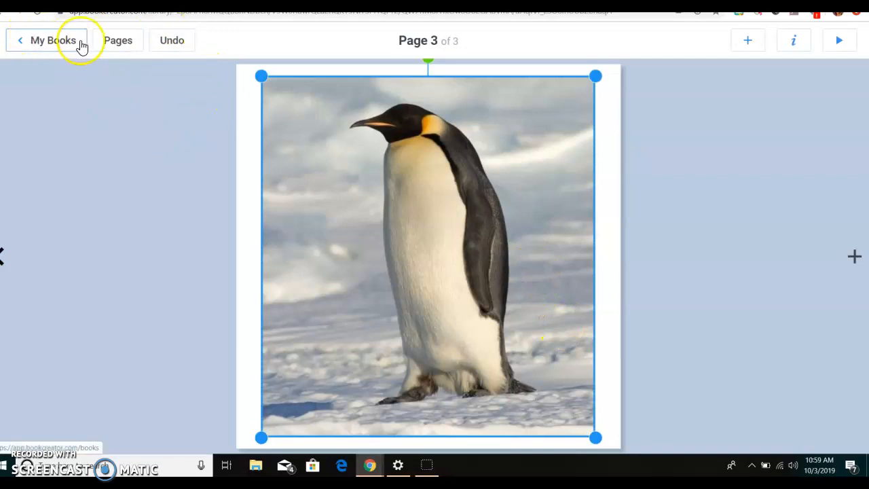
Check the book's page overview and return to the book library
click(112, 45)
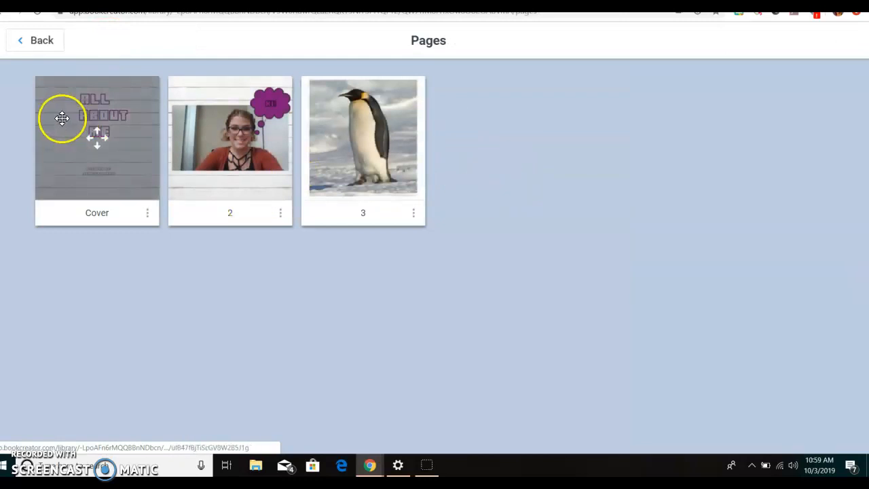
click(34, 43)
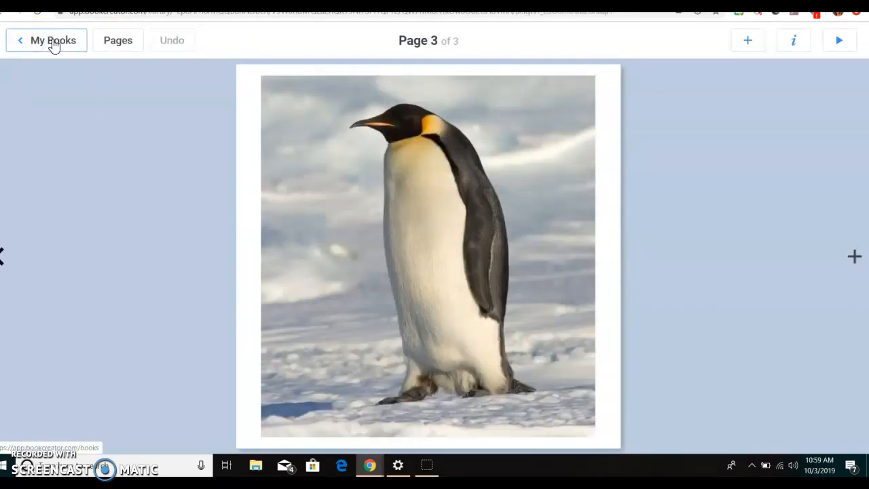
click(54, 45)
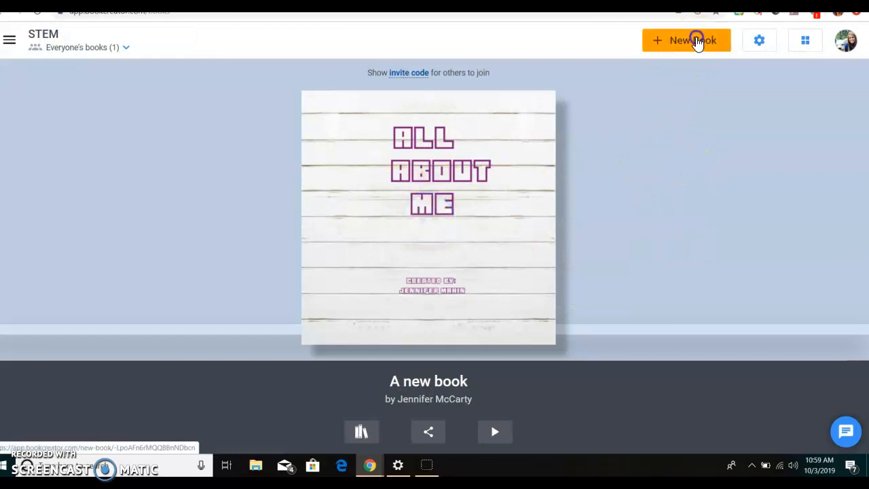
Create a new book in the Square 1:1 Comic shape and give its cover the yellow comic background with blue rays
click(692, 40)
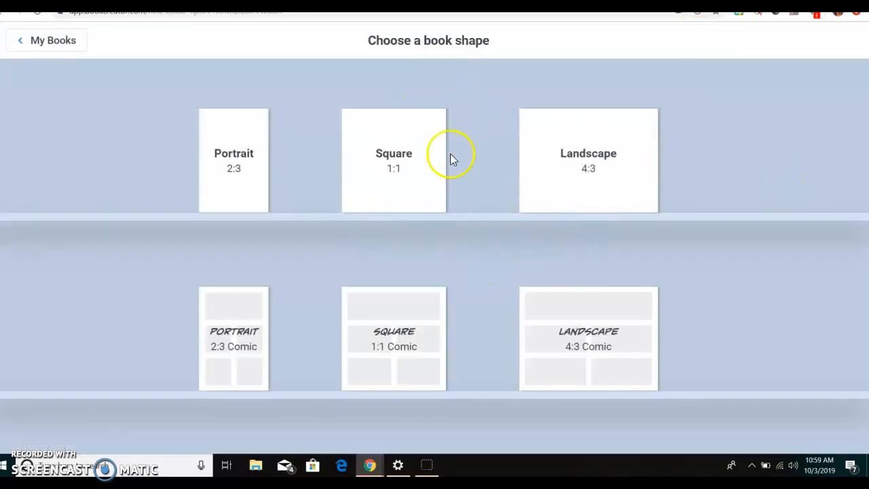
click(353, 349)
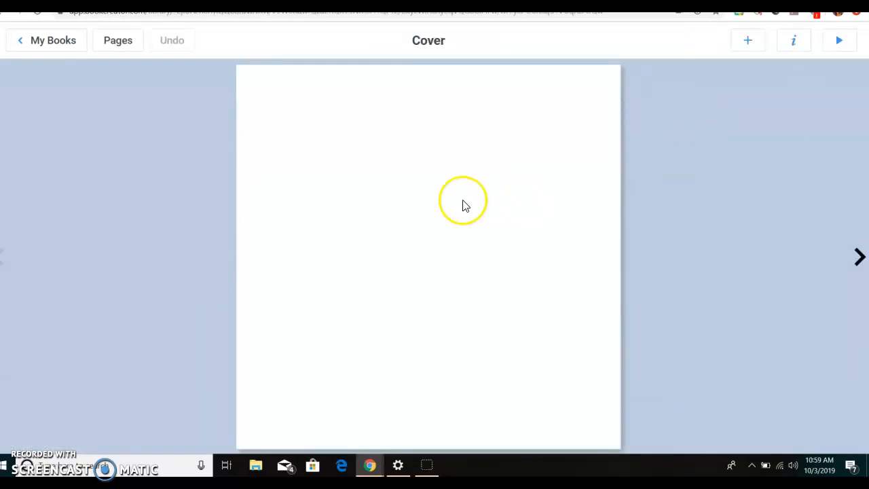
click(791, 39)
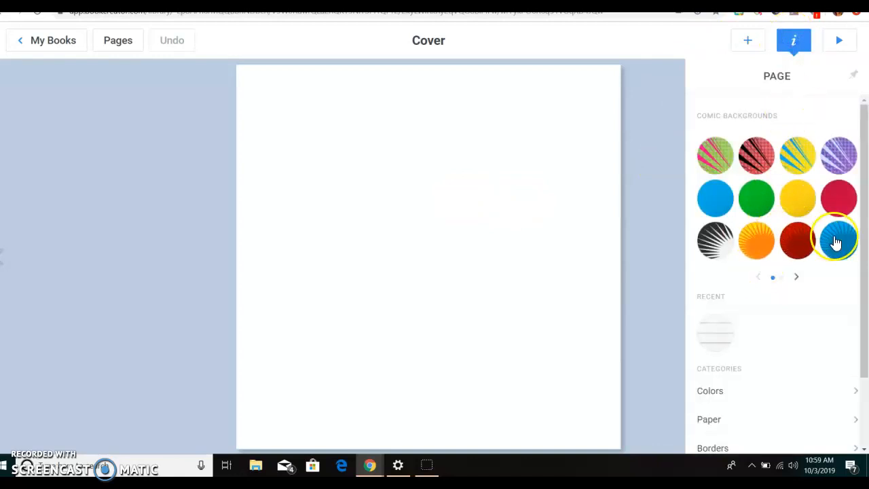
click(789, 145)
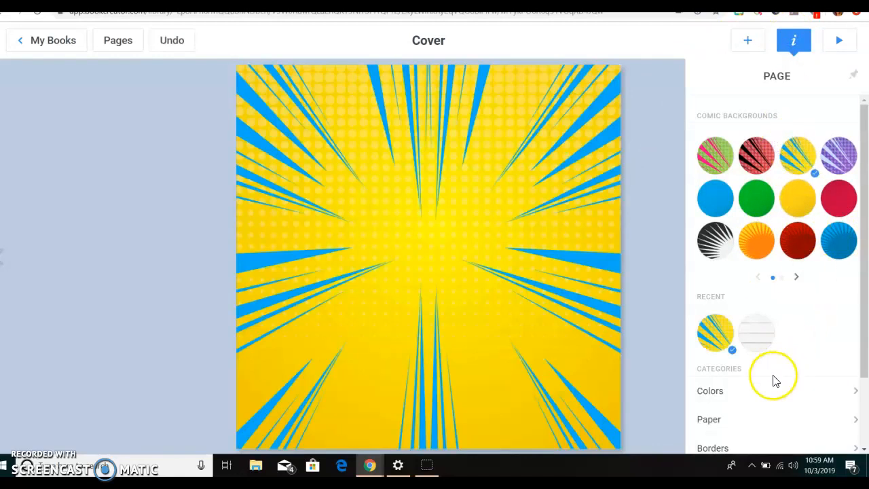
Add a comic panel layout to the cover with one tall slanted panel beside two stacked angled panels
click(749, 43)
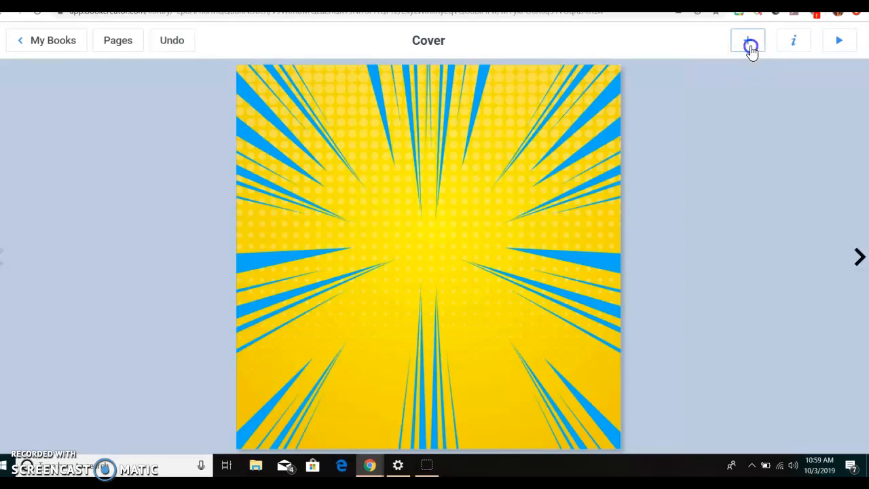
click(753, 117)
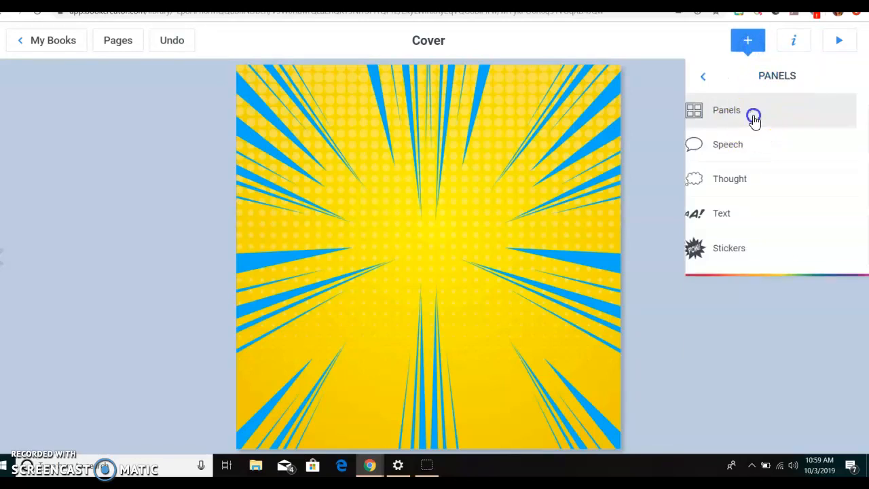
click(833, 244)
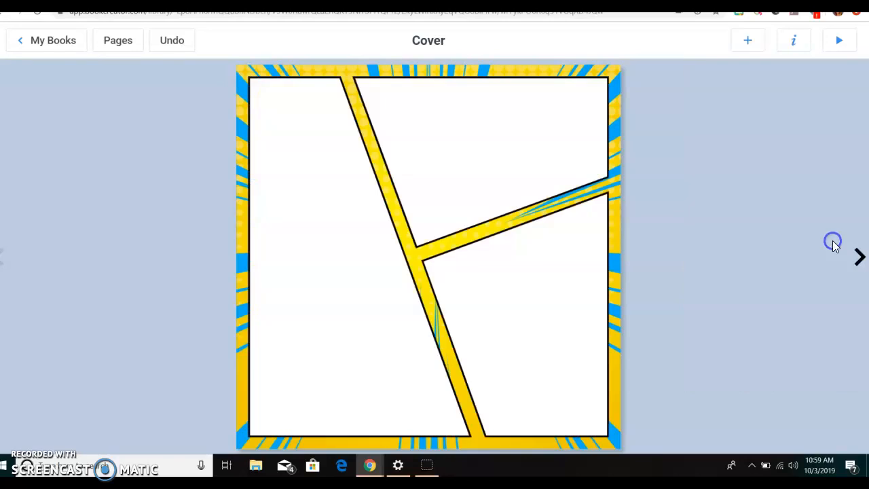
Insert a Google Images result for "outer space" into the cover's tall left panel and go to page 2
click(291, 262)
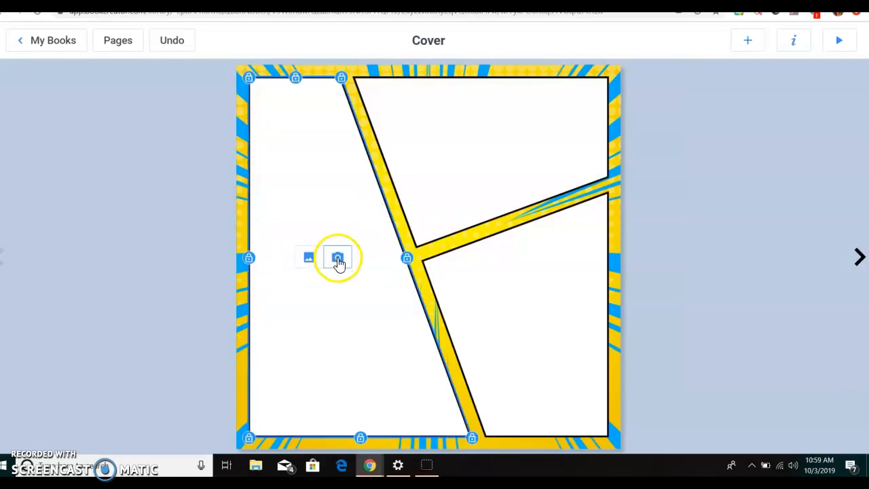
click(309, 257)
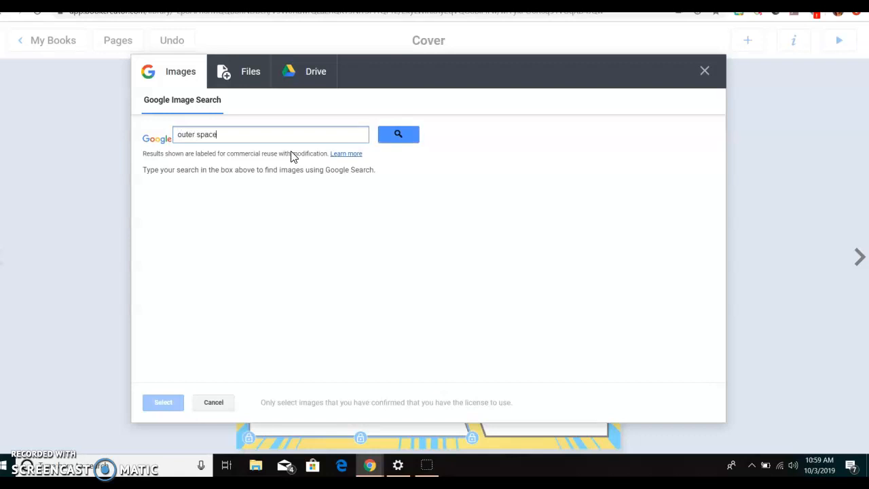
key(Return)
click(184, 198)
click(161, 403)
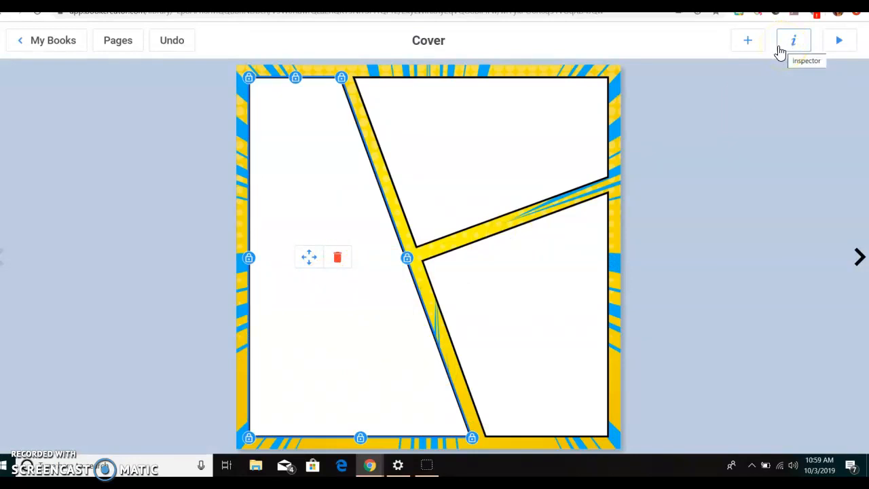
click(495, 188)
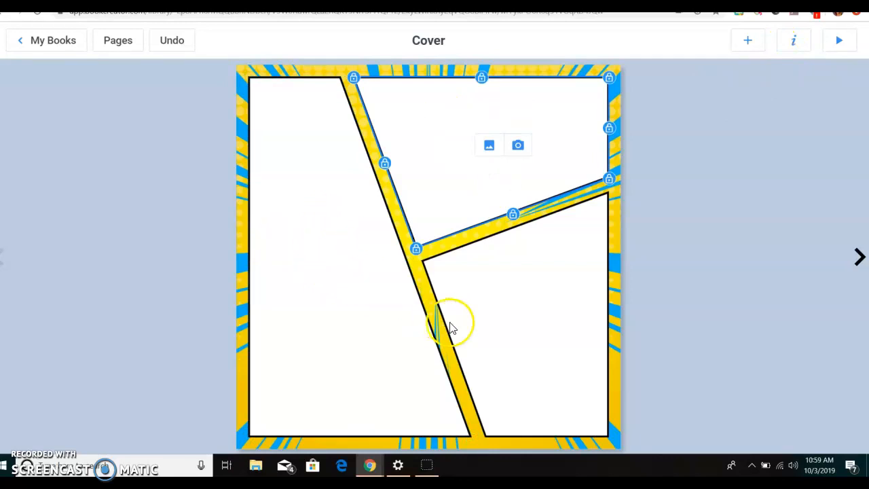
click(302, 260)
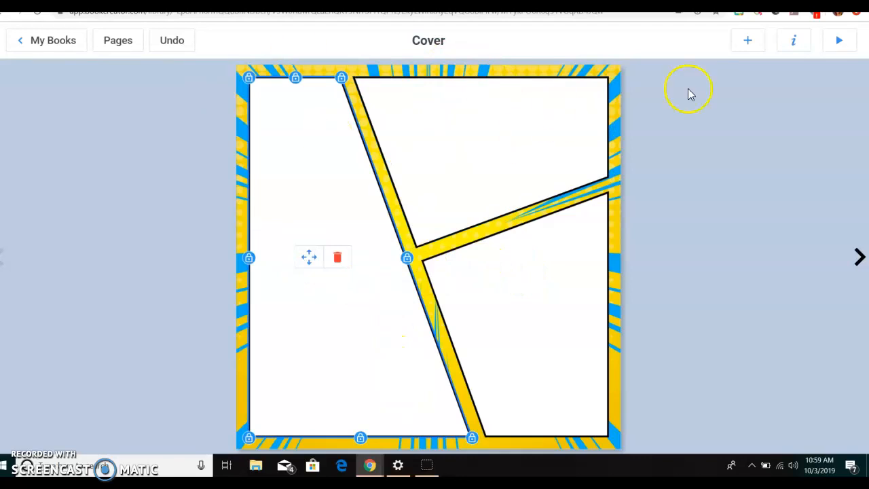
click(860, 257)
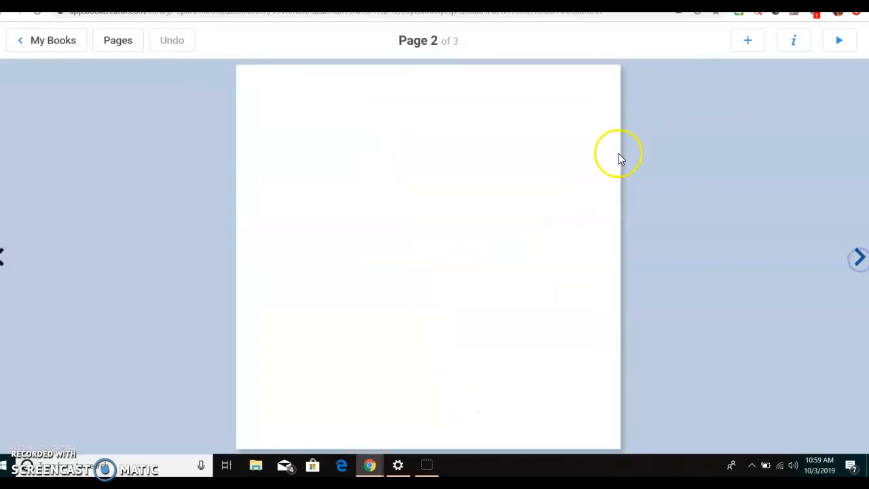
click(747, 42)
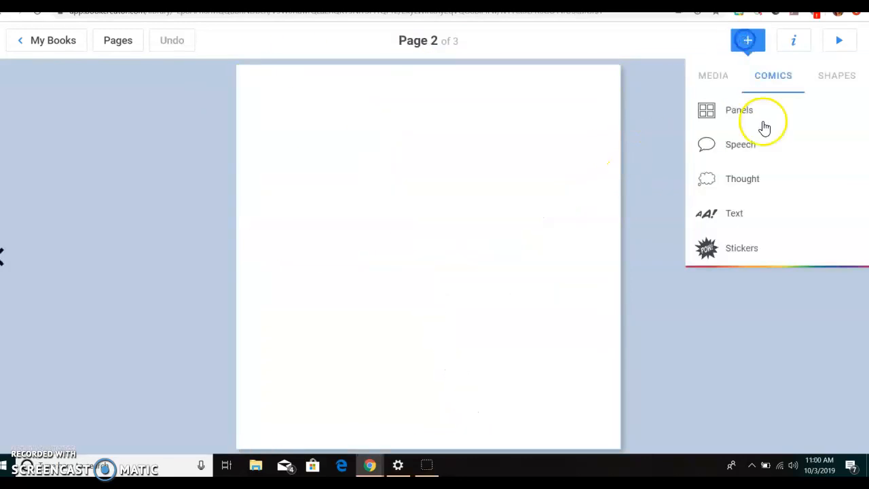
click(761, 180)
click(462, 251)
key(Delete)
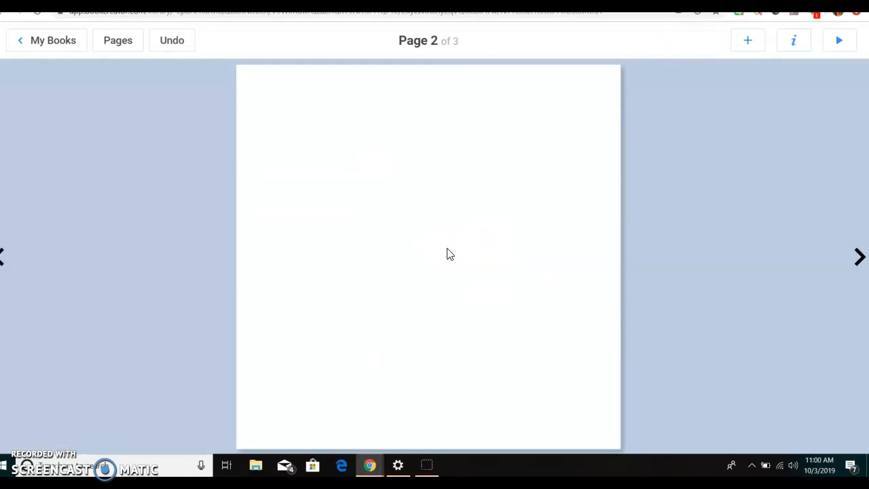
Add comic text in the red Title style reading "HELLO!" to the upper left of page 2
click(748, 47)
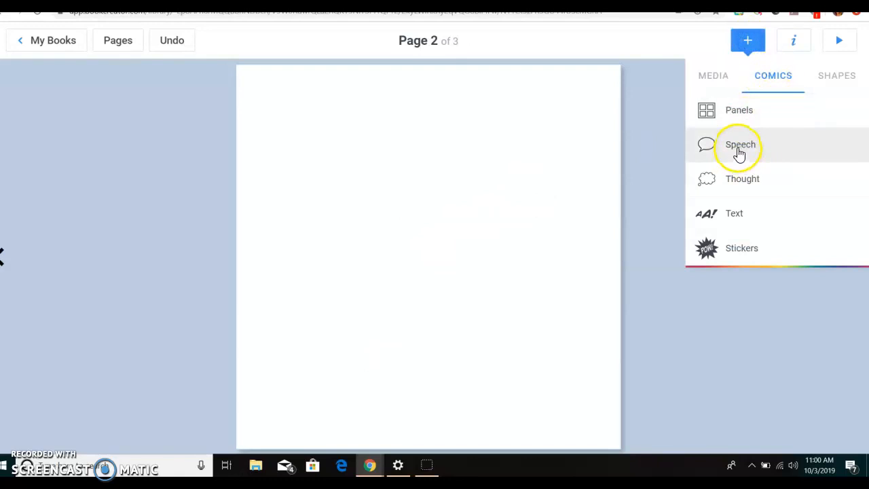
click(742, 217)
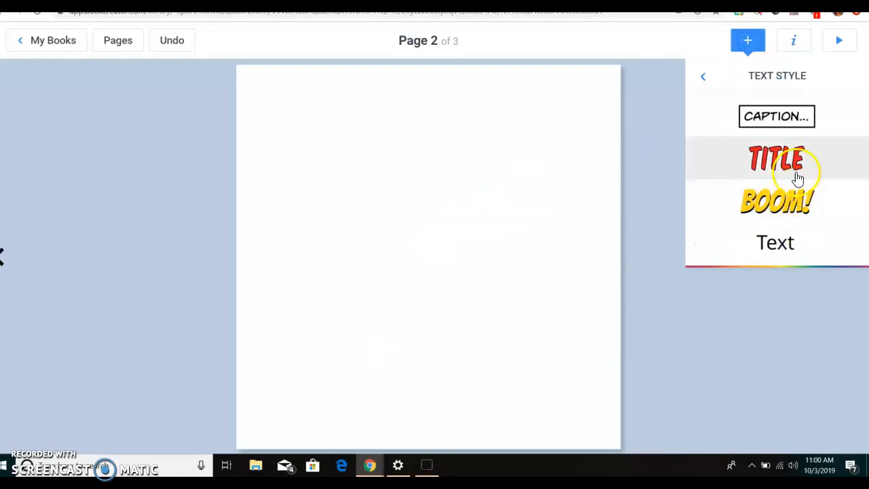
click(785, 171)
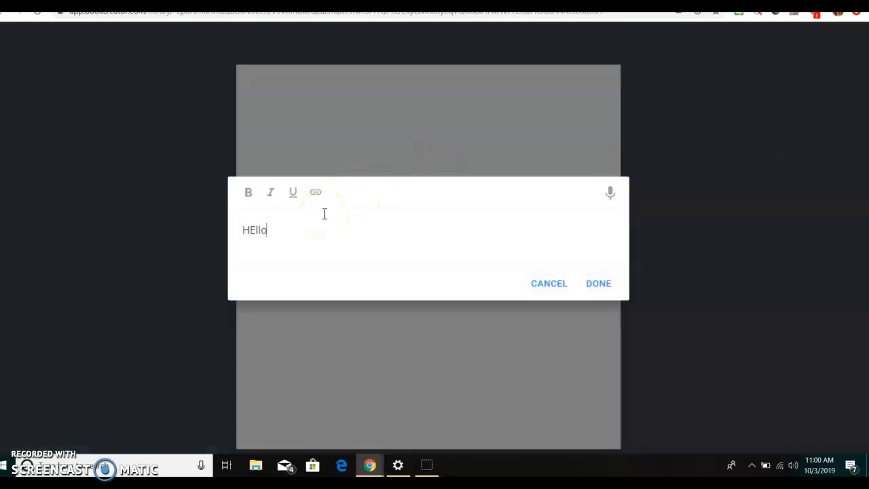
click(598, 283)
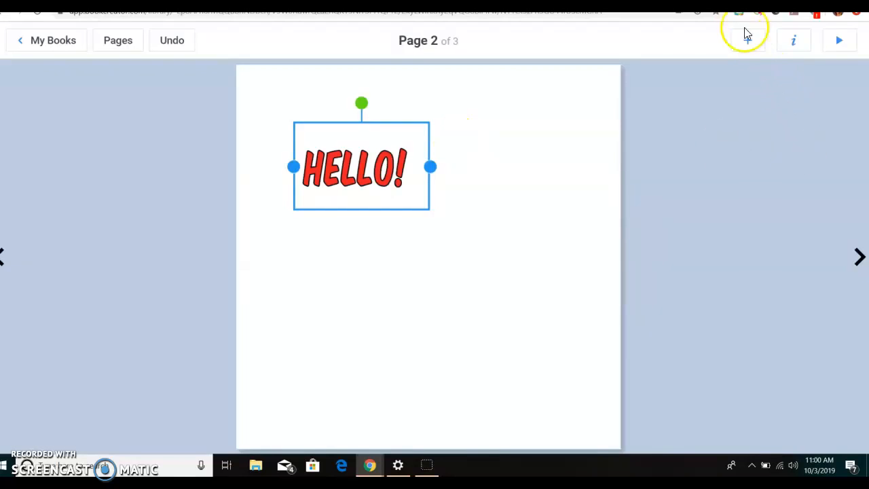
Apply the yellow comic background with blue rays to page 2
click(551, 117)
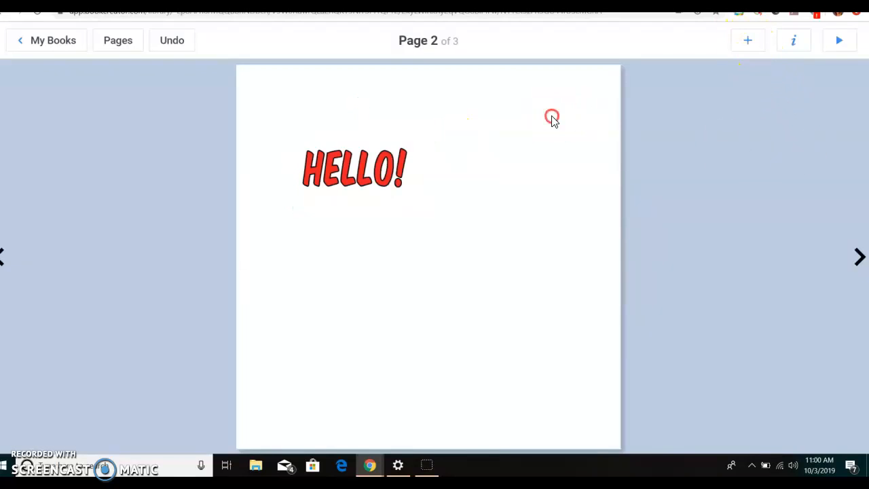
click(781, 38)
click(798, 155)
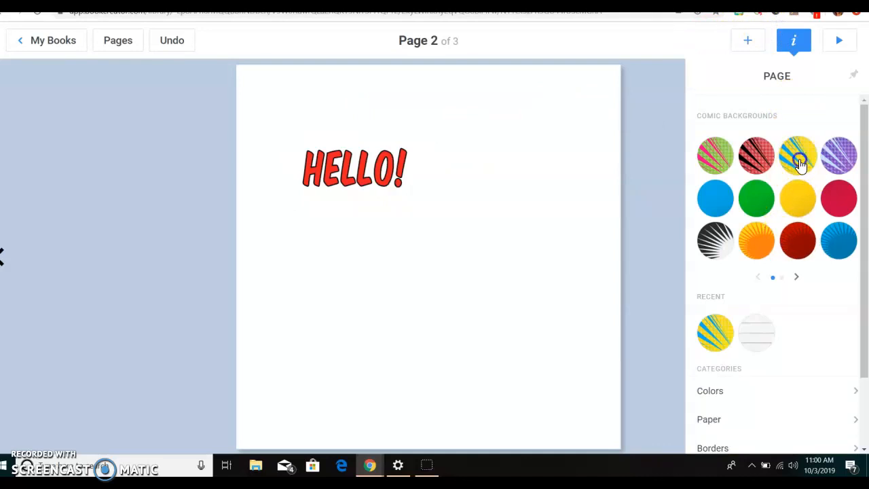
Add the green "POW!" comic sticker to page 2
click(743, 38)
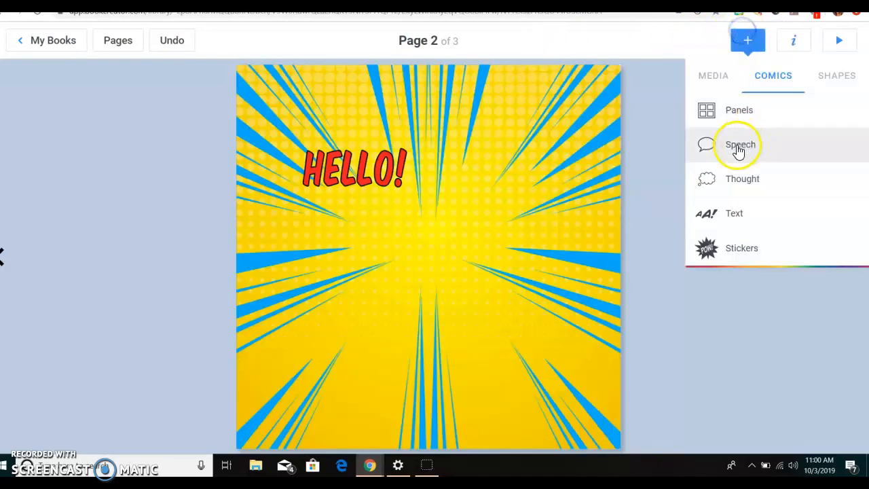
click(743, 250)
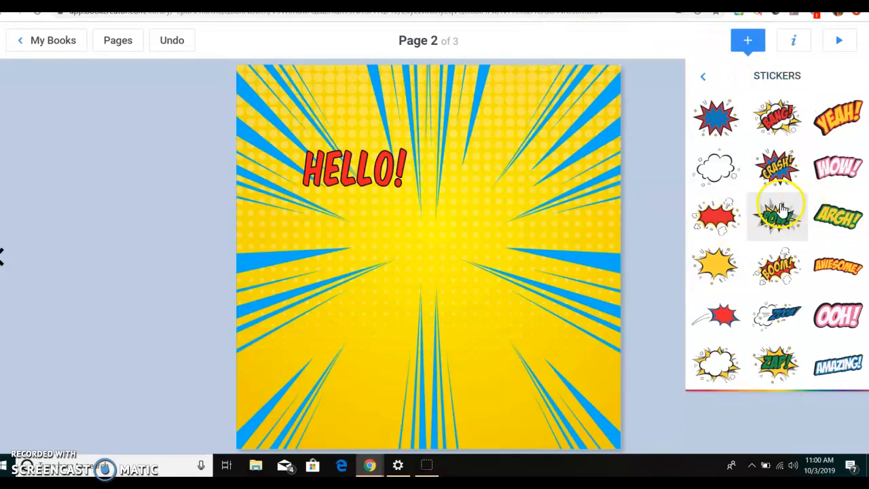
click(779, 208)
Add the white cloud burst sticker, enlarged at the page's lower left, and move the "POW!" sticker to the page's upper right
click(747, 39)
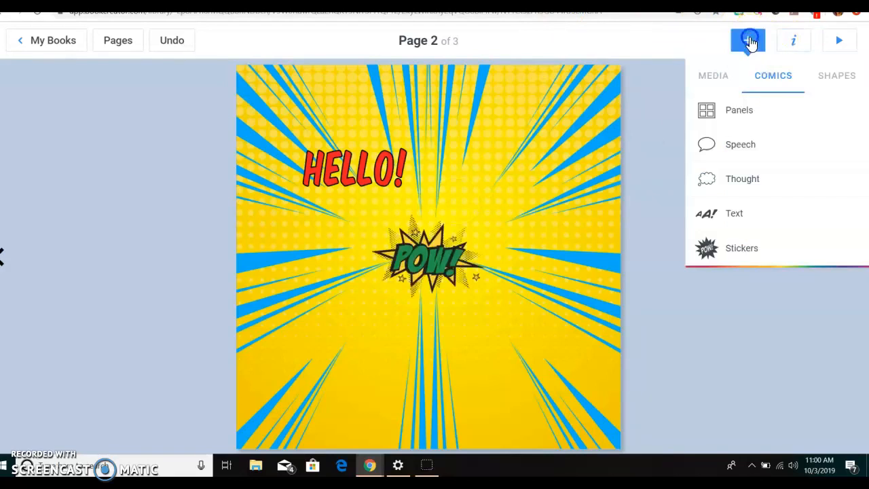
click(735, 257)
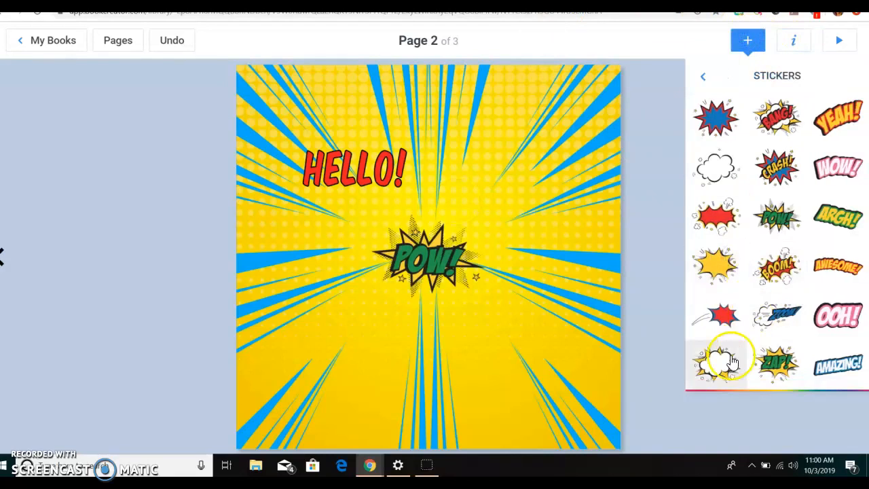
click(730, 356)
click(438, 247)
drag(493, 210, 547, 169)
drag(467, 235, 355, 373)
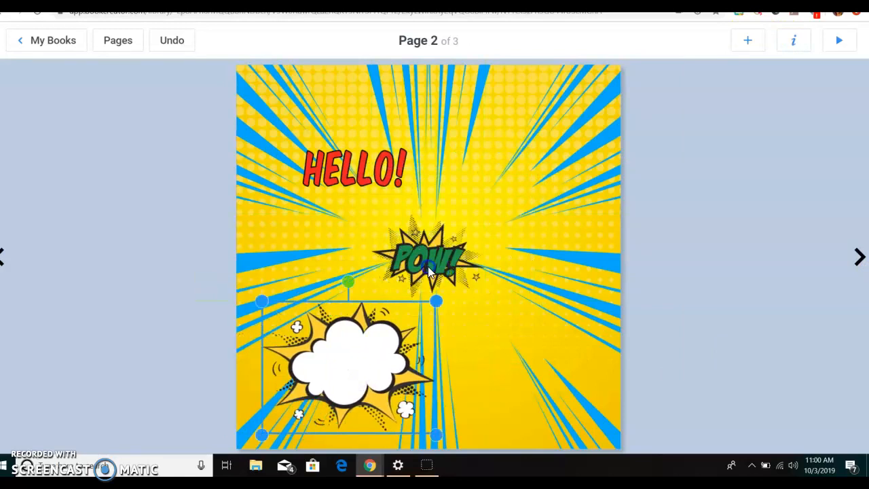
click(429, 270)
drag(453, 236, 556, 114)
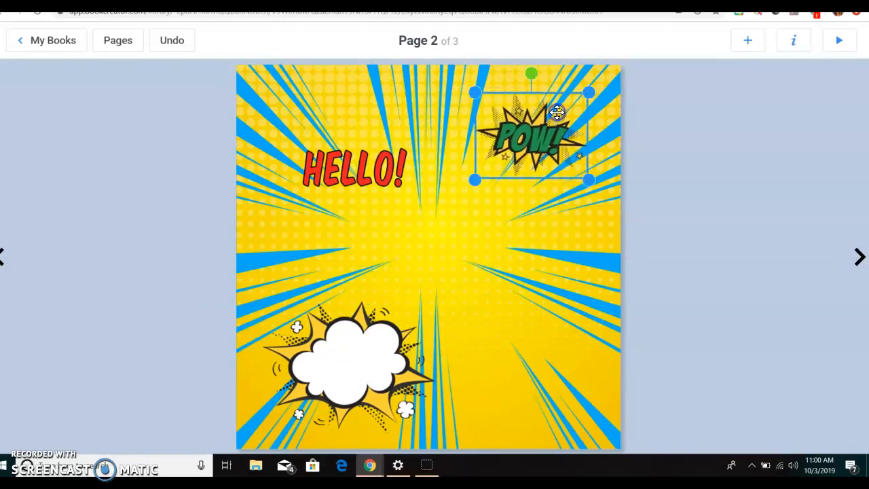
Add the comic panel layout with three stacked slanted panels to page 2
click(747, 41)
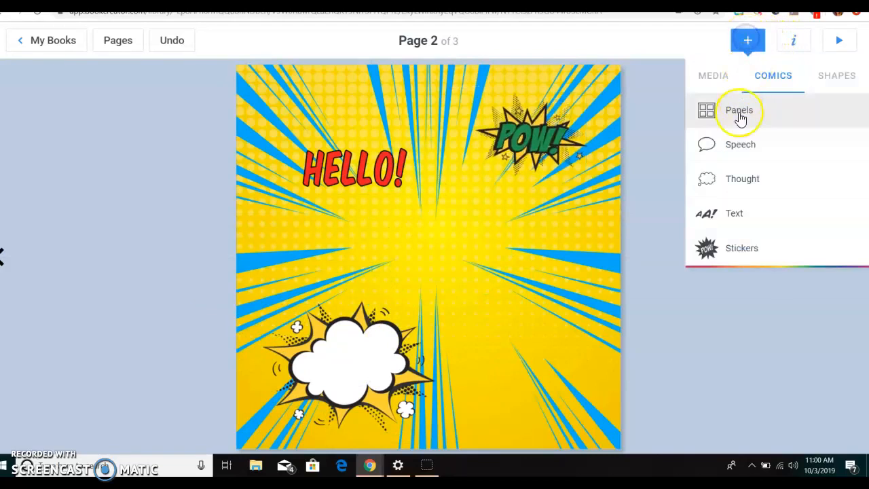
click(738, 123)
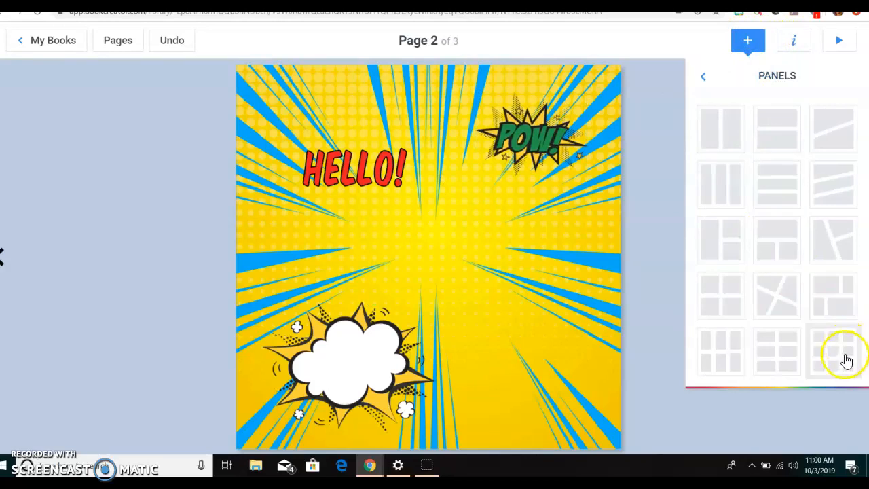
click(836, 202)
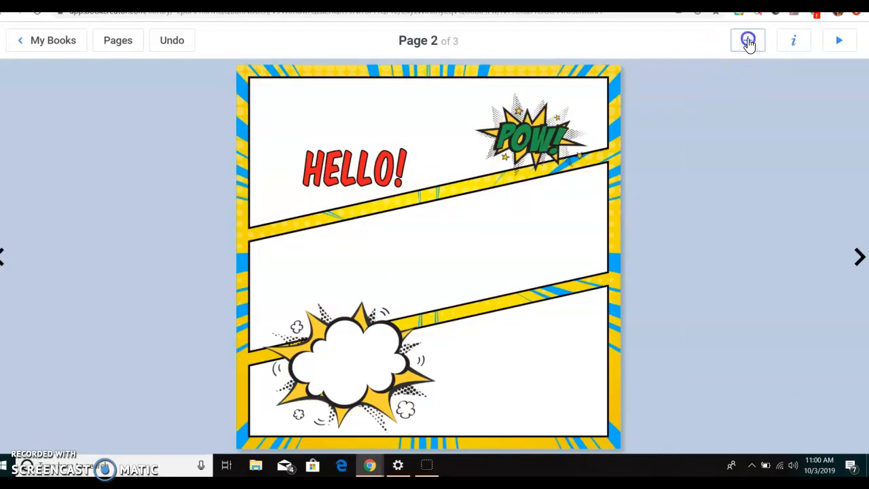
click(748, 43)
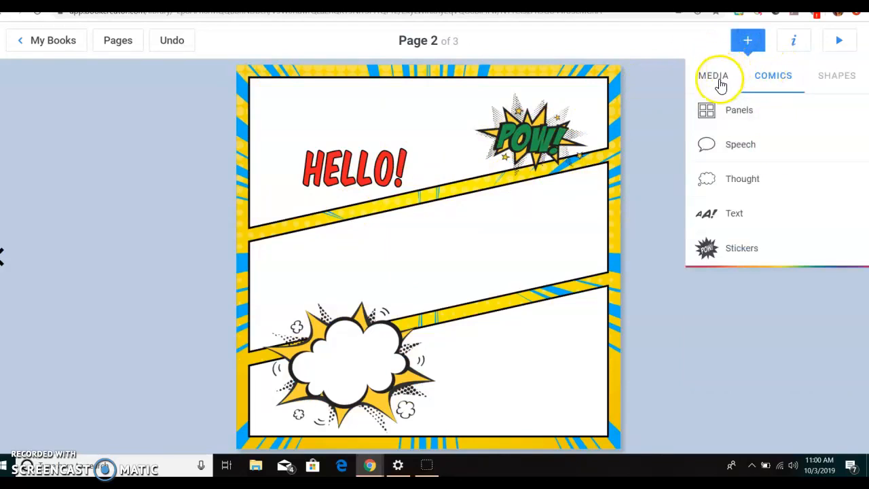
click(721, 85)
click(845, 83)
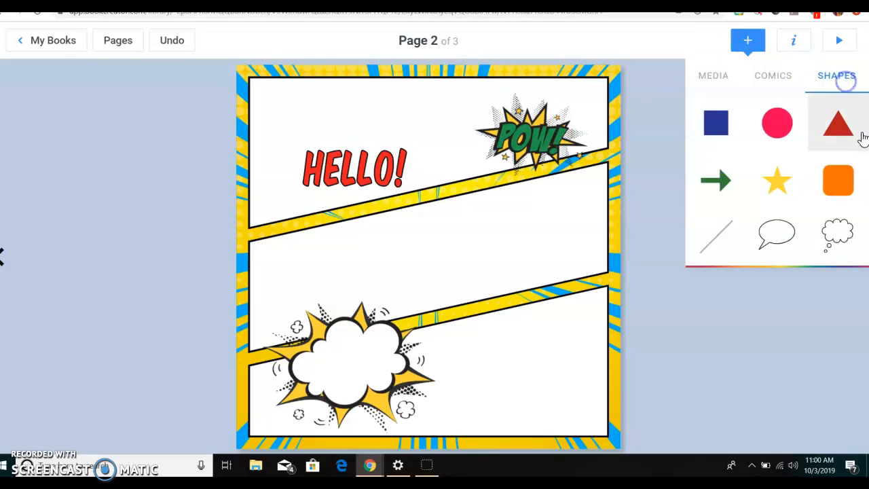
click(771, 80)
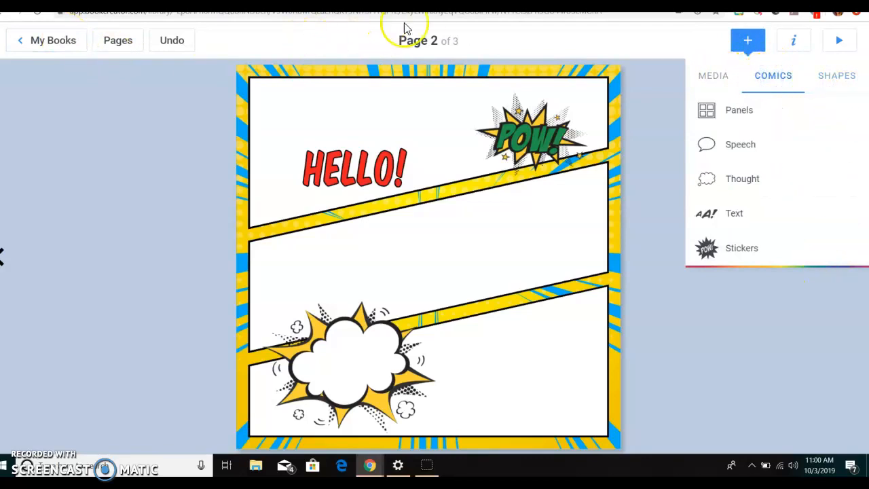
Return to the cover, paste a copy of the outer space panel over the white panels, and delete the copy
click(6, 264)
click(6, 264)
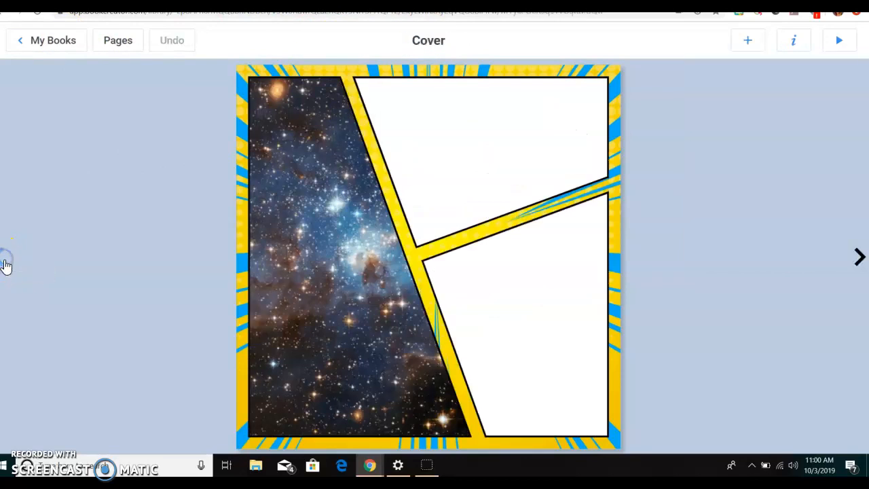
click(327, 232)
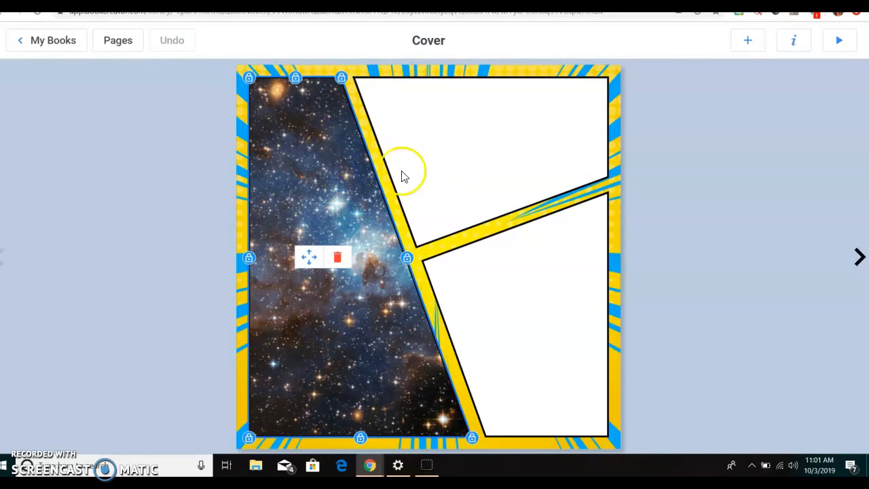
click(479, 149)
key(ctrl+v)
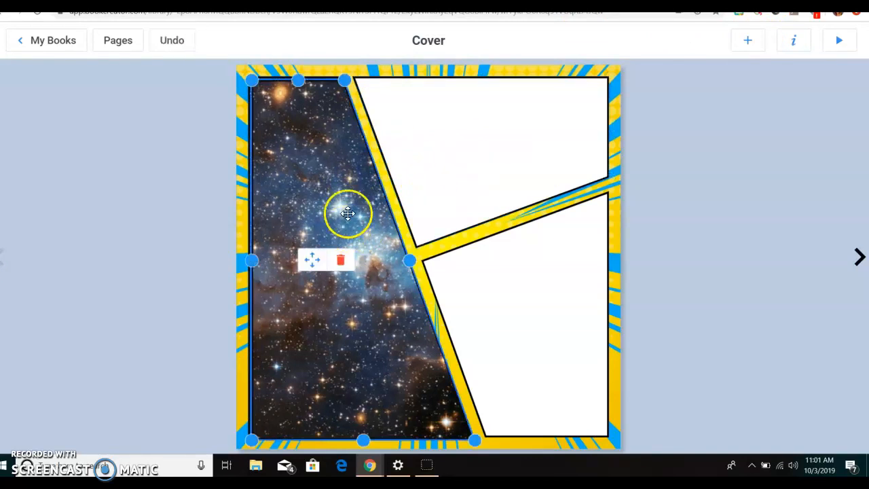
drag(333, 216, 520, 235)
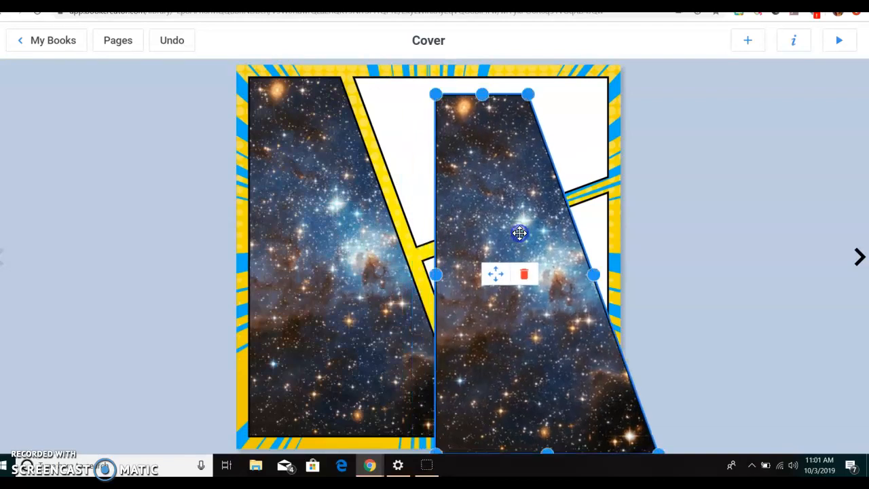
key(Delete)
click(467, 93)
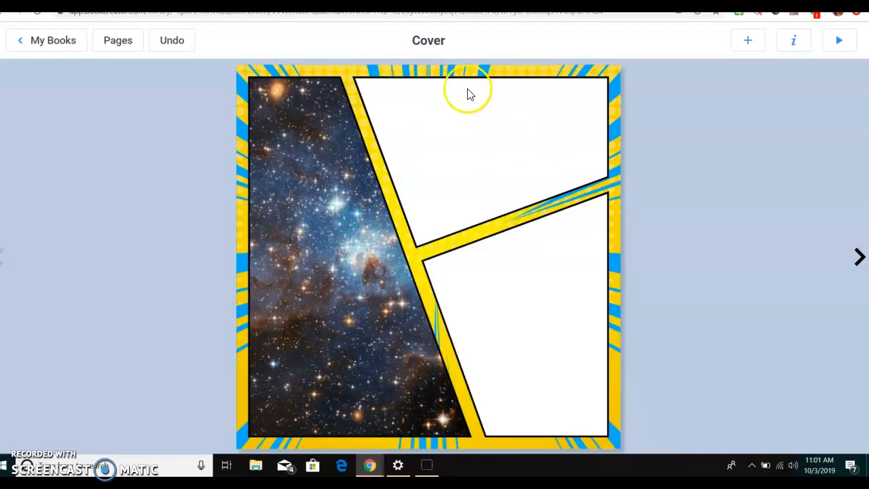
click(492, 180)
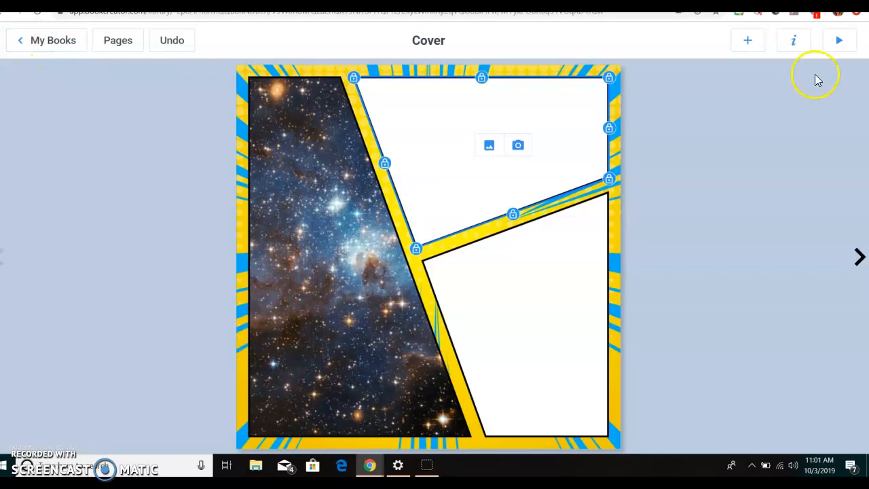
Preview the book in reading mode from the cover to pages 2 and 3, and show the sharing options
click(843, 41)
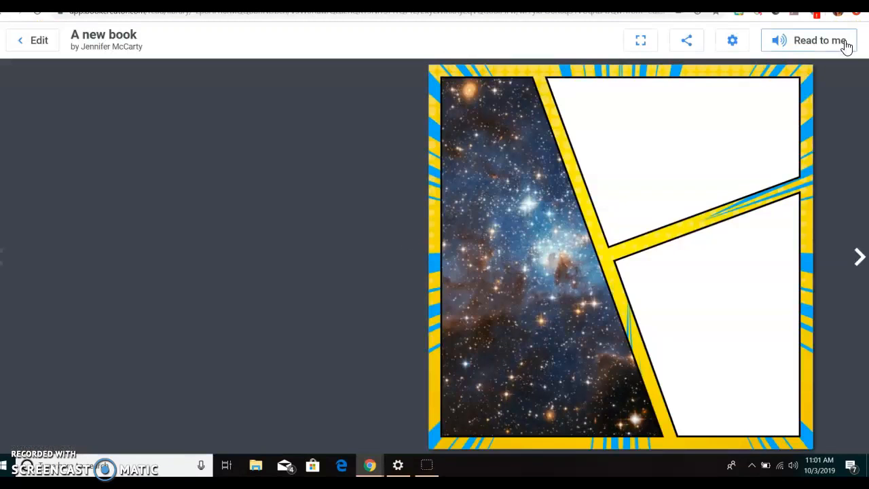
click(859, 256)
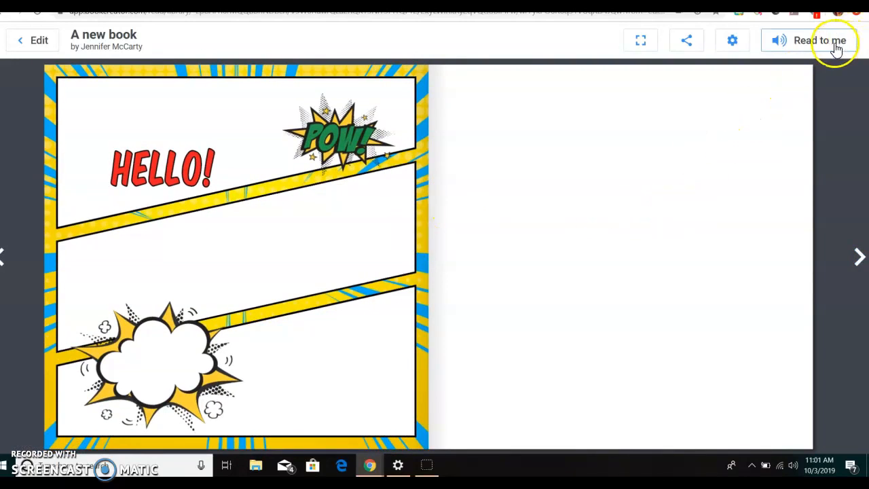
click(691, 42)
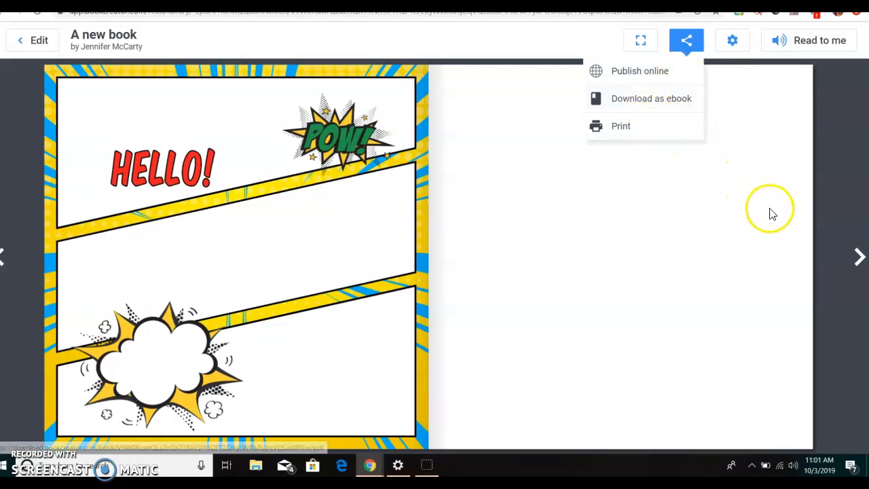
View the book full screen, page to its end and back to the cover, and exit full screen
click(644, 41)
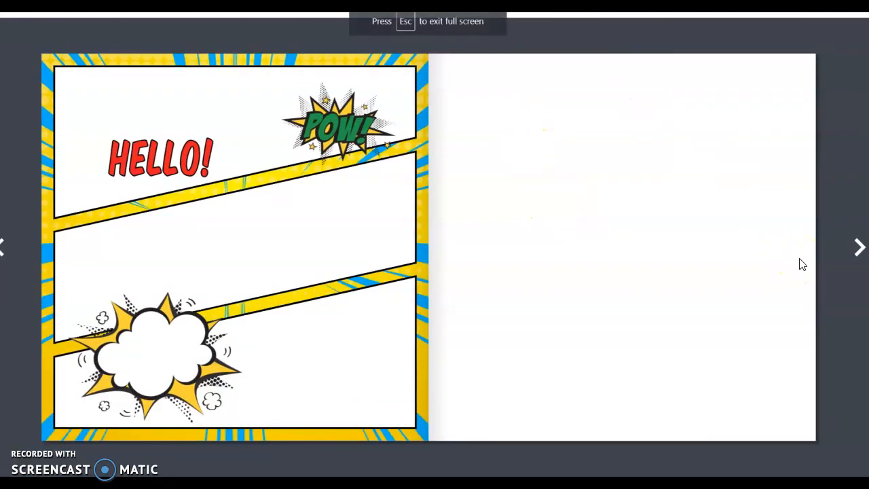
key(Right)
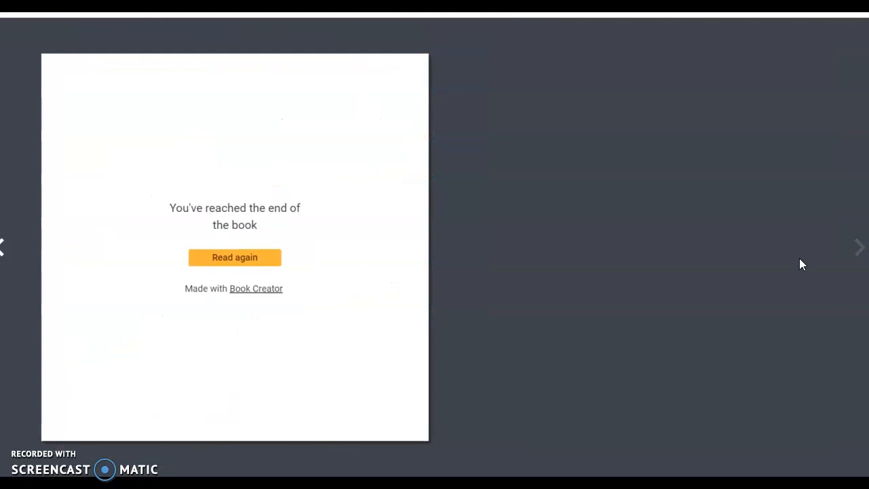
key(Left)
key(Left)
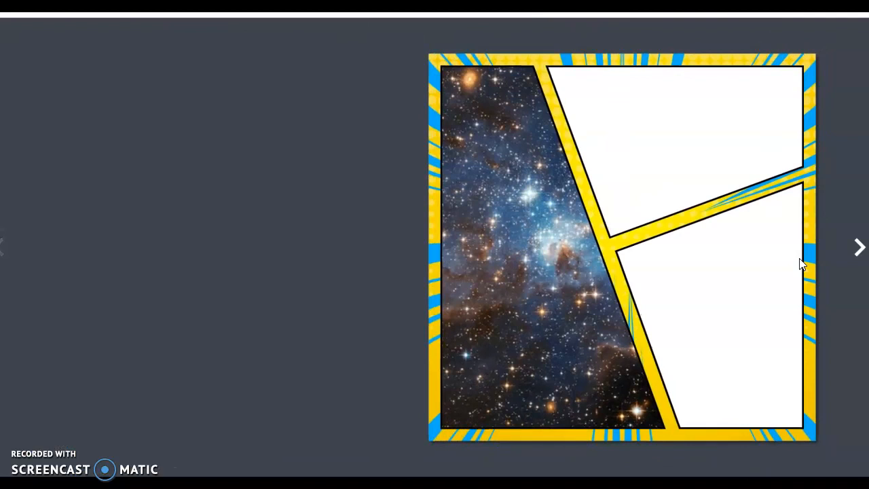
key(Escape)
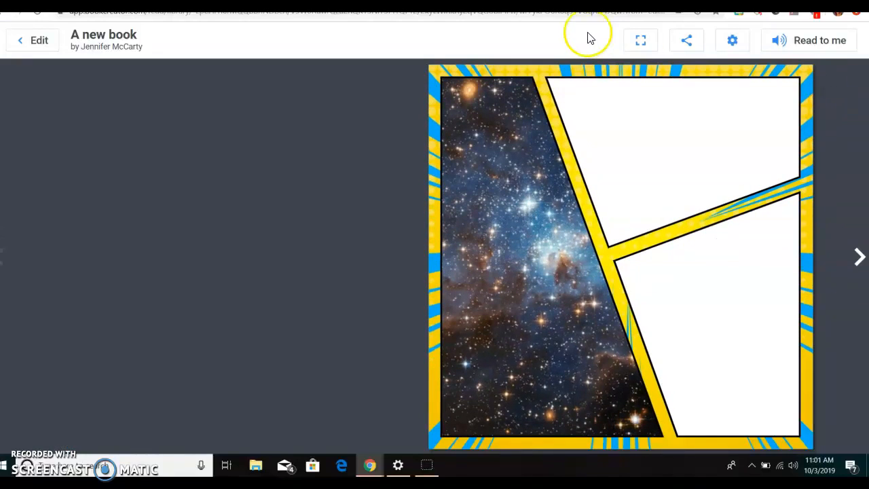
Return to editing, try to move a page in the page overview, and go back to the book library
click(36, 39)
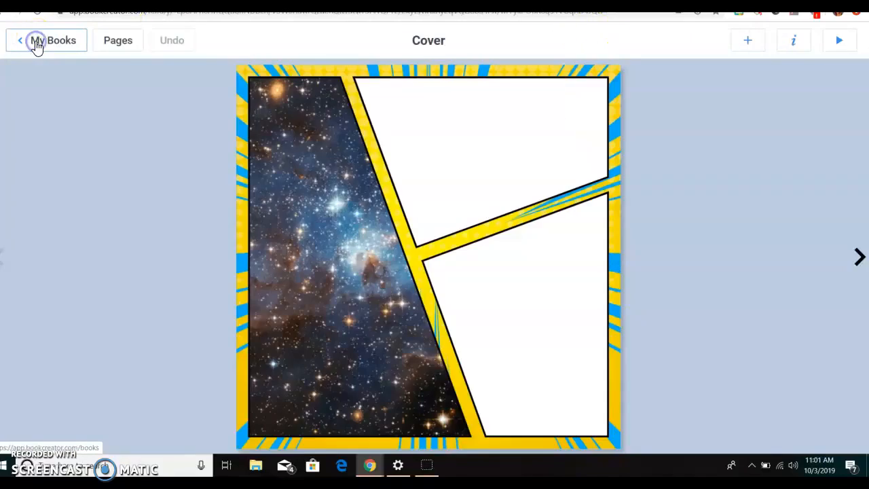
click(113, 40)
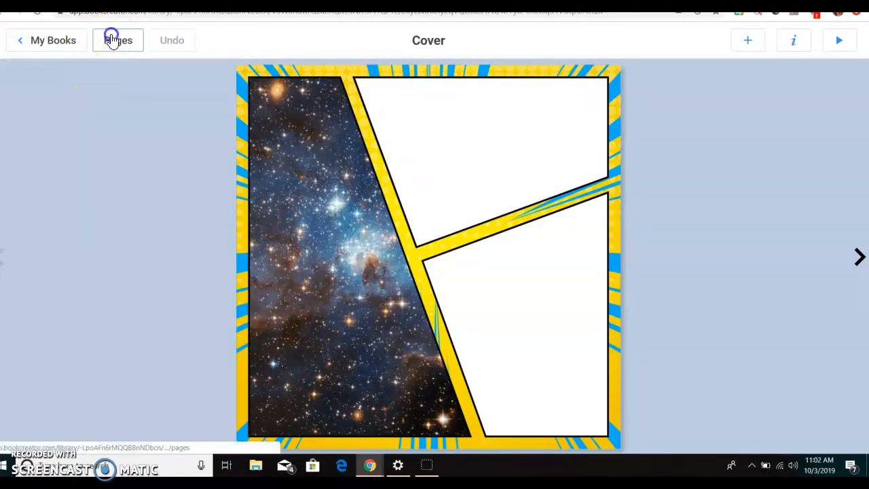
drag(246, 150, 466, 117)
click(49, 42)
click(52, 43)
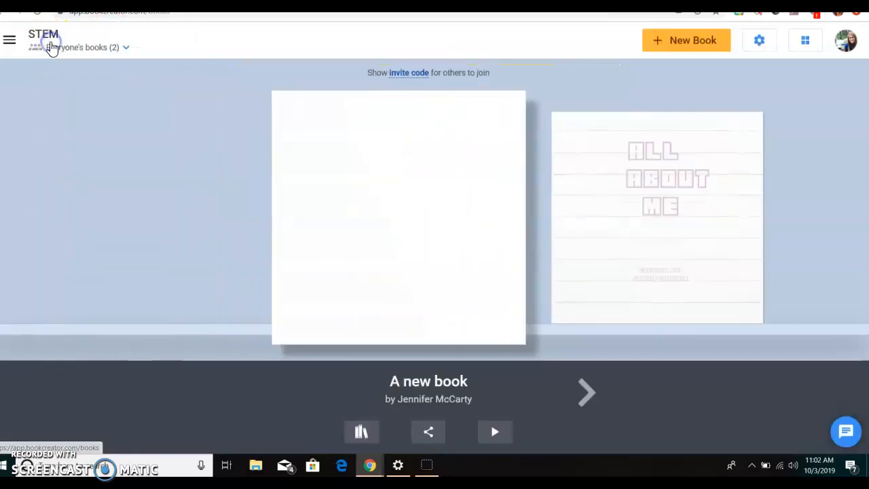